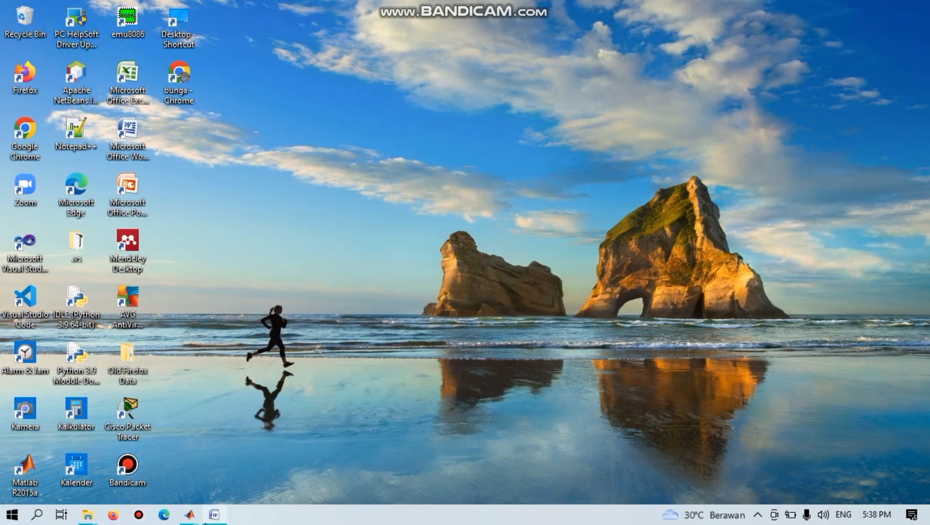
Switch to the case study document in Word and highlight its title, Sistem Kontrol Frekuensi Putar Kipas Angin.
mouse_move(207, 519)
click(222, 489)
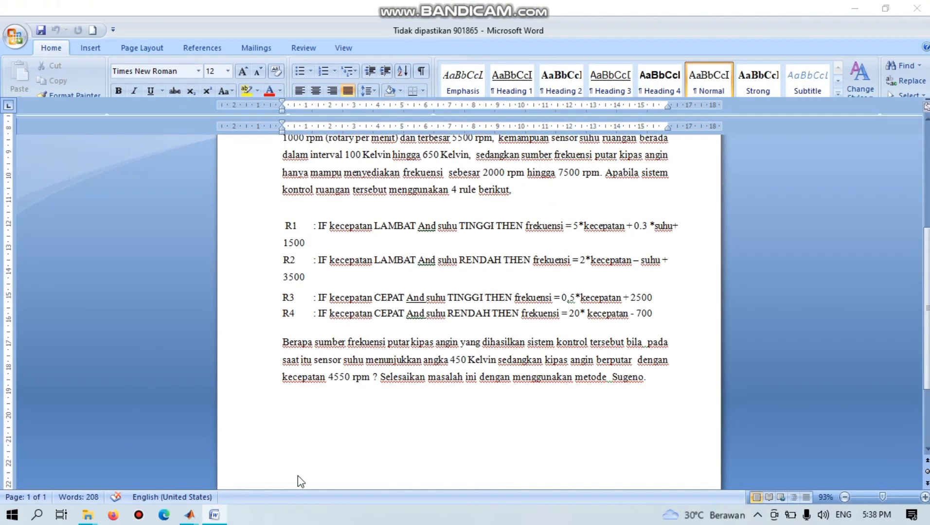
scroll(302, 478, up, 2)
scroll(308, 481, up, 4)
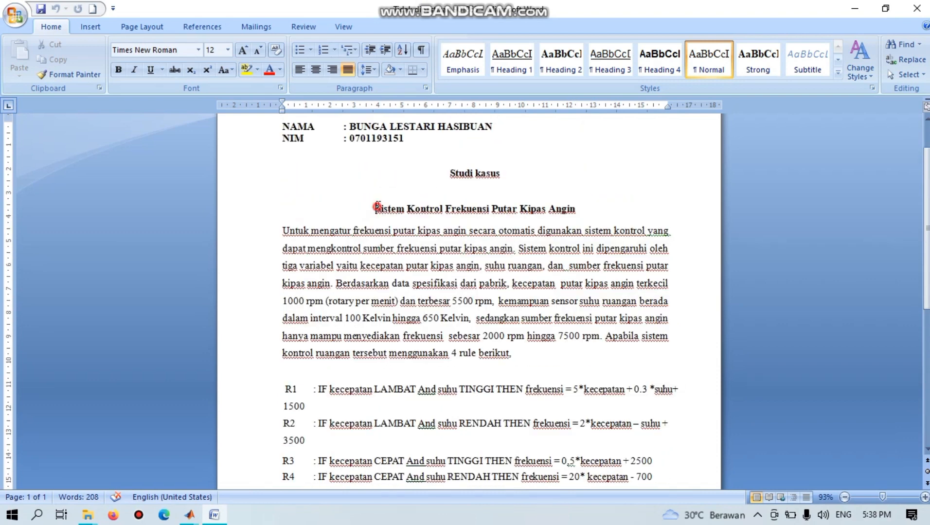
triple_click(548, 201)
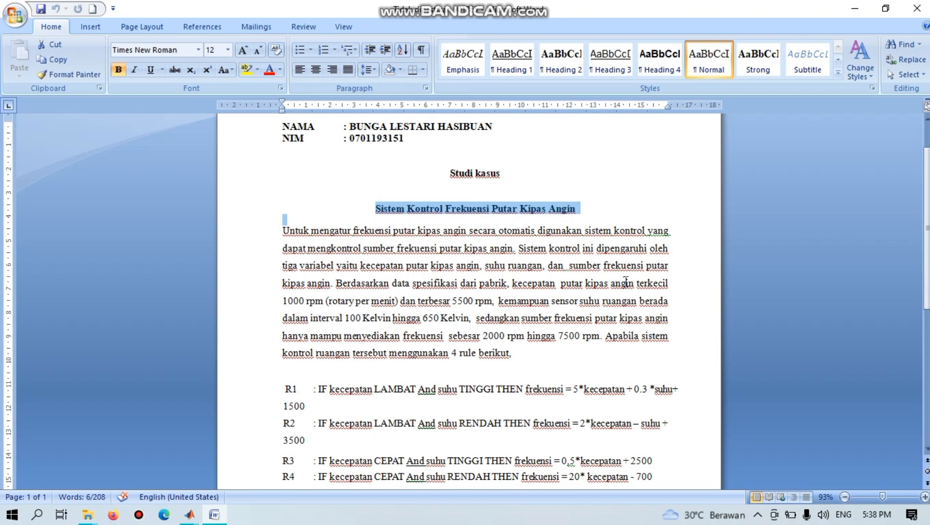
Correct the word "rotary" to "rotasi" in the rpm explanation of the case description.
click(354, 301)
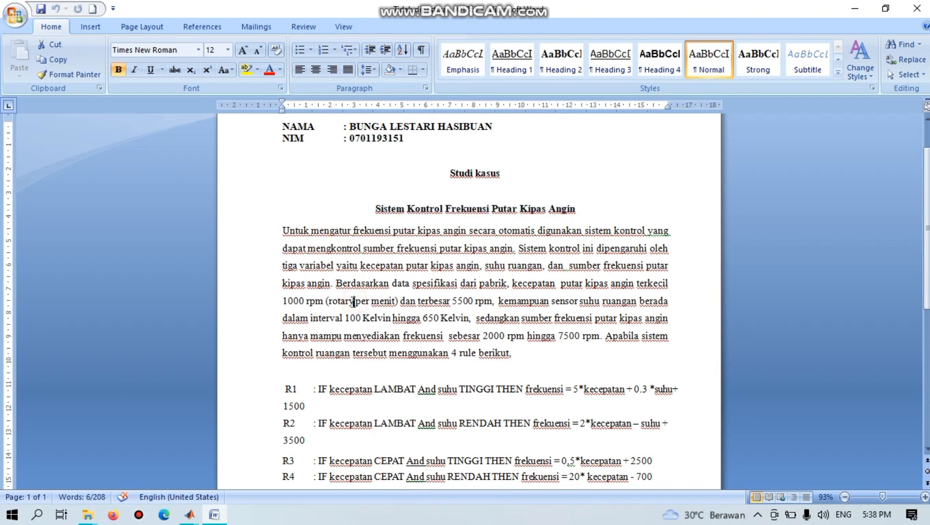
drag(351, 302, 345, 304)
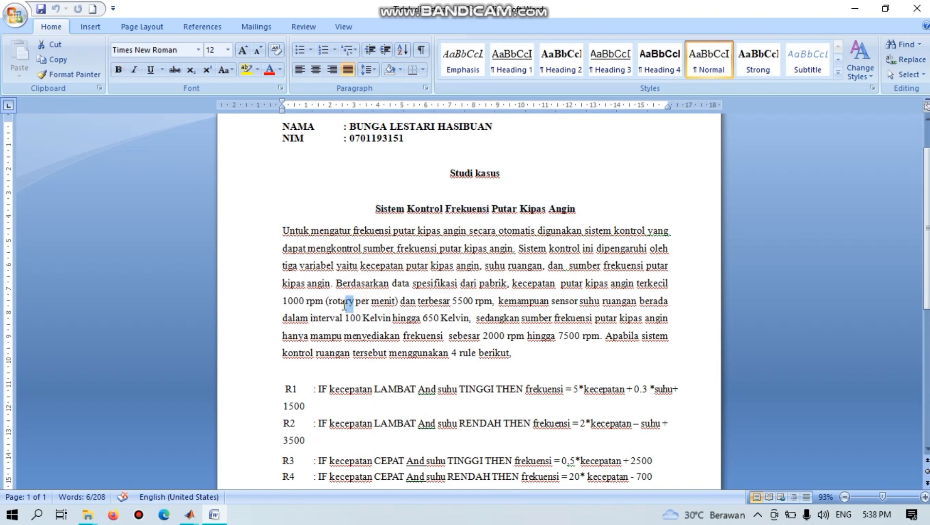
key(BackSpace)
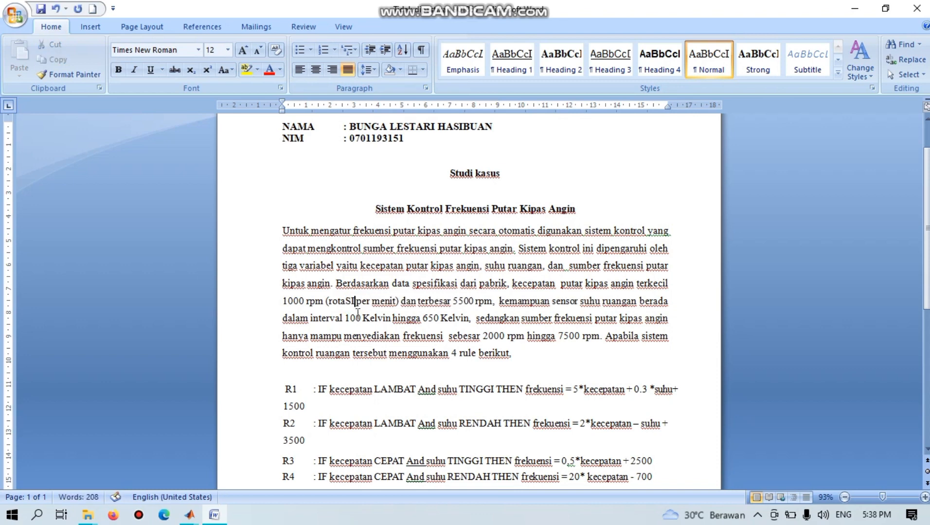
text(si)
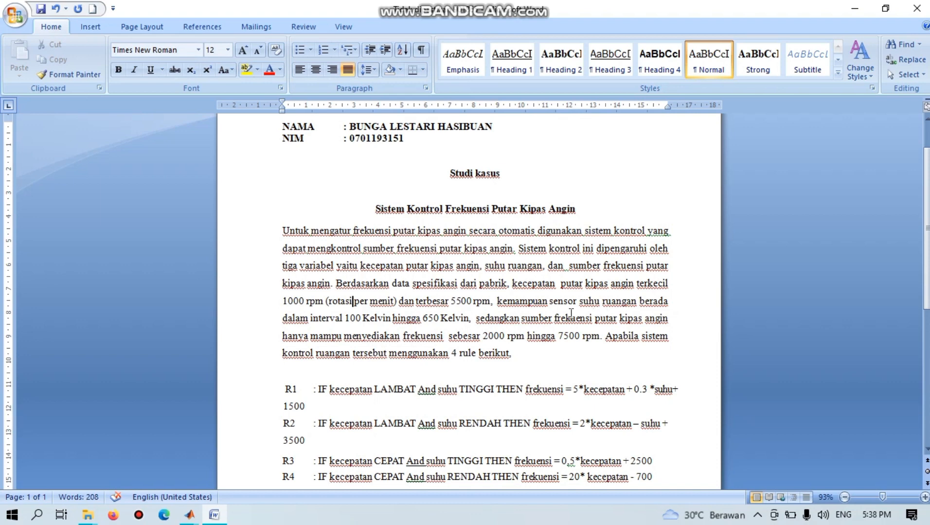
Examine the remaining case description, the four fuzzy rules R1 to R4 and the closing question about the fan frequency.
scroll(414, 347, down, 1)
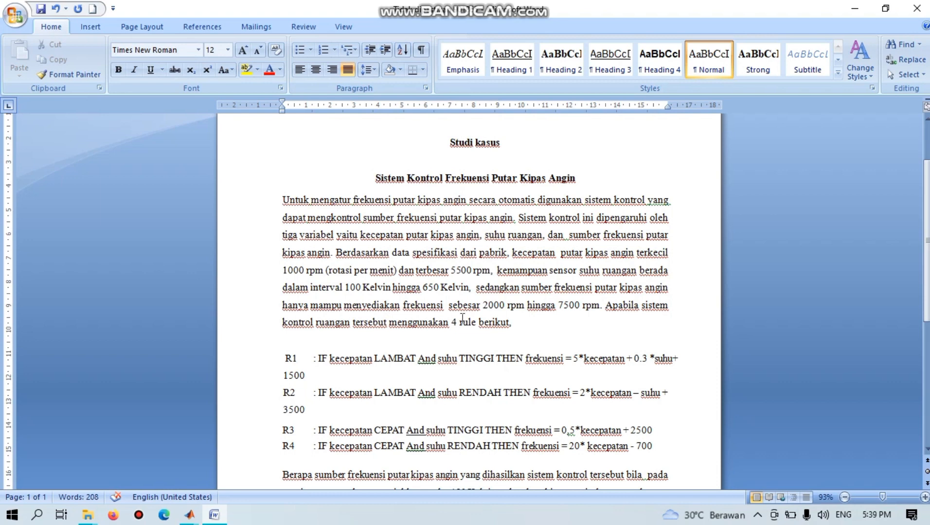
scroll(567, 322, down, 1)
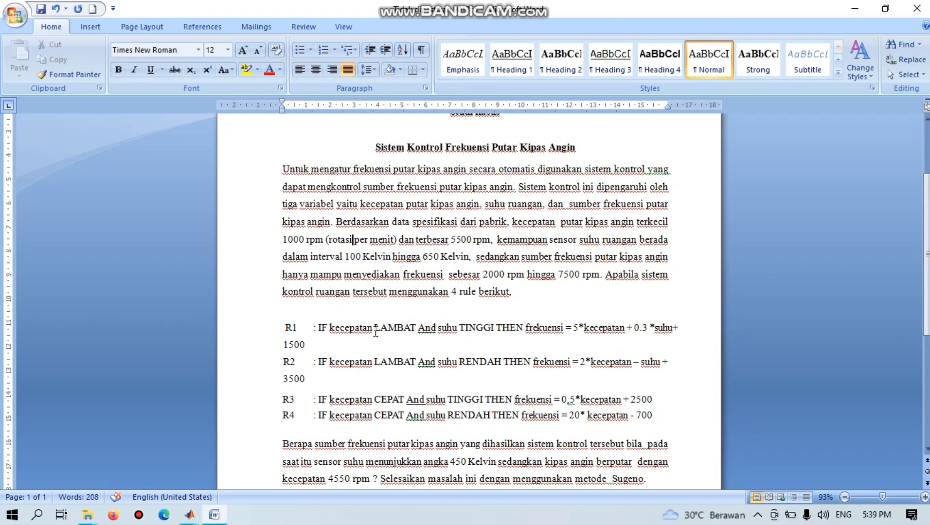
scroll(398, 330, down, 1)
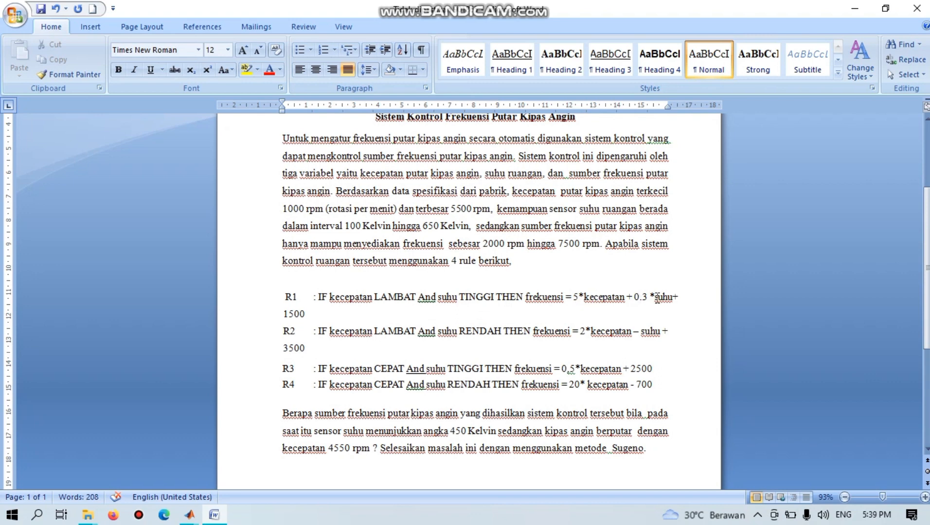
scroll(343, 333, down, 1)
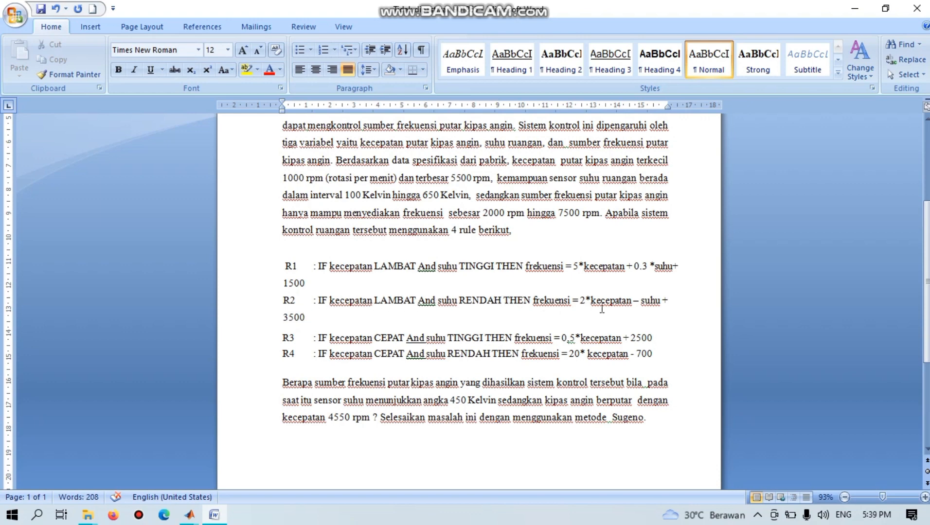
scroll(350, 343, down, 1)
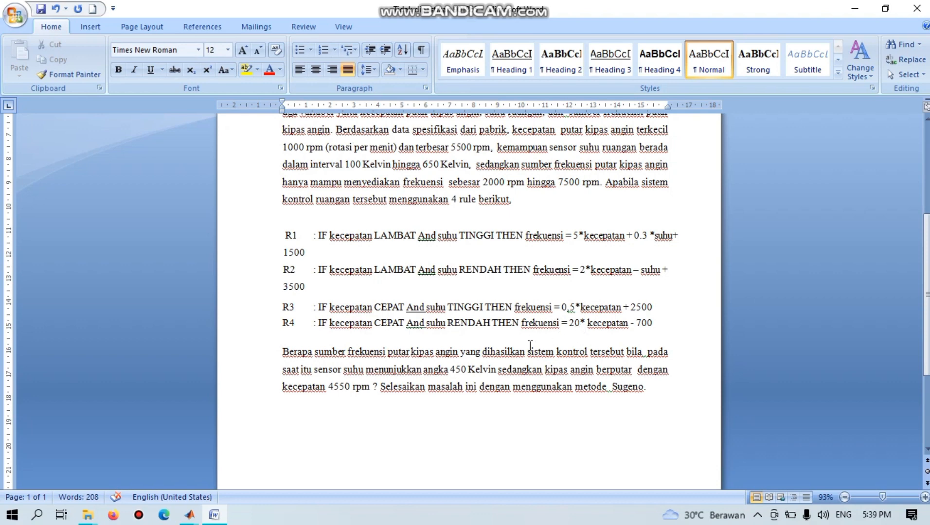
scroll(386, 368, down, 1)
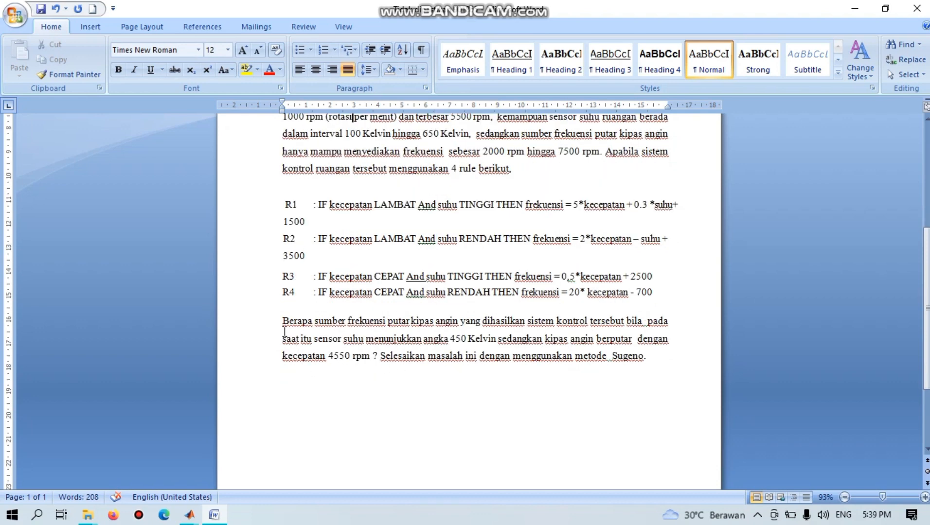
drag(282, 322, 565, 327)
click(581, 324)
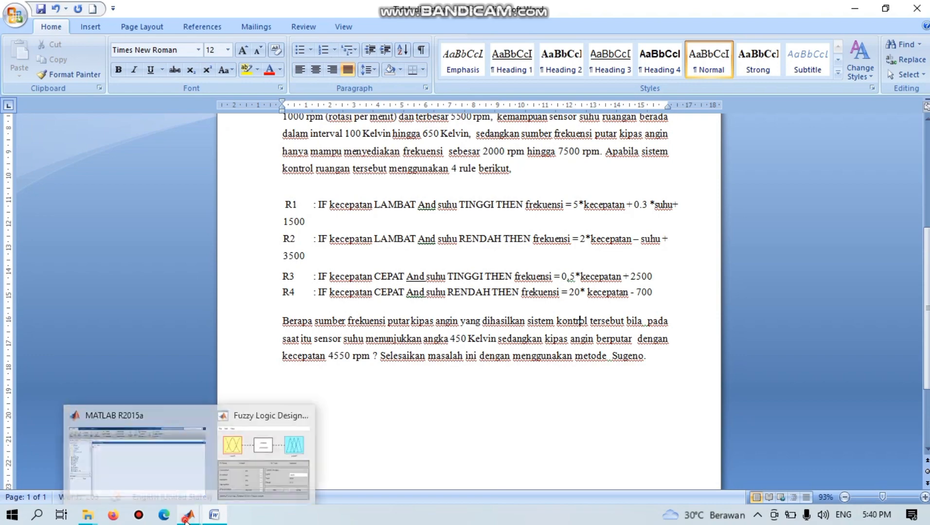
Switch to the Fuzzy Logic Designer in MATLAB and create a new Sugeno FIS.
click(174, 483)
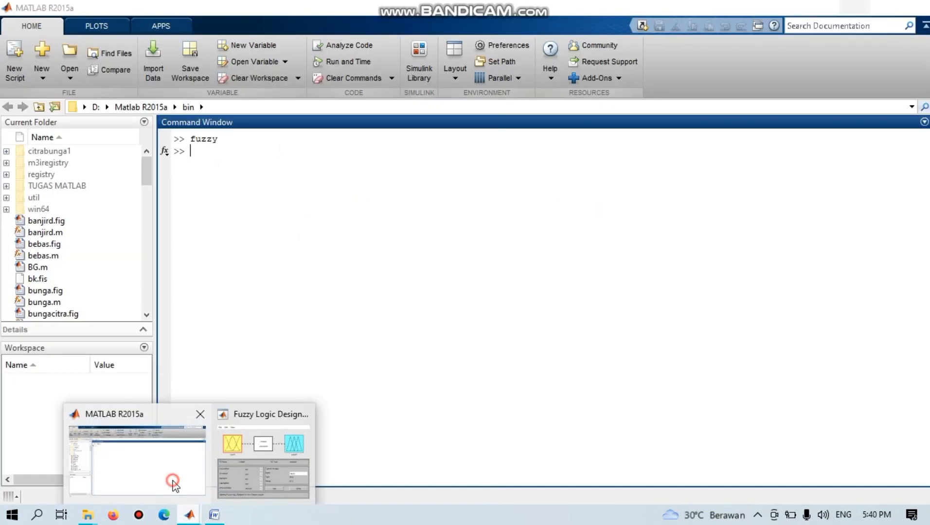
click(189, 516)
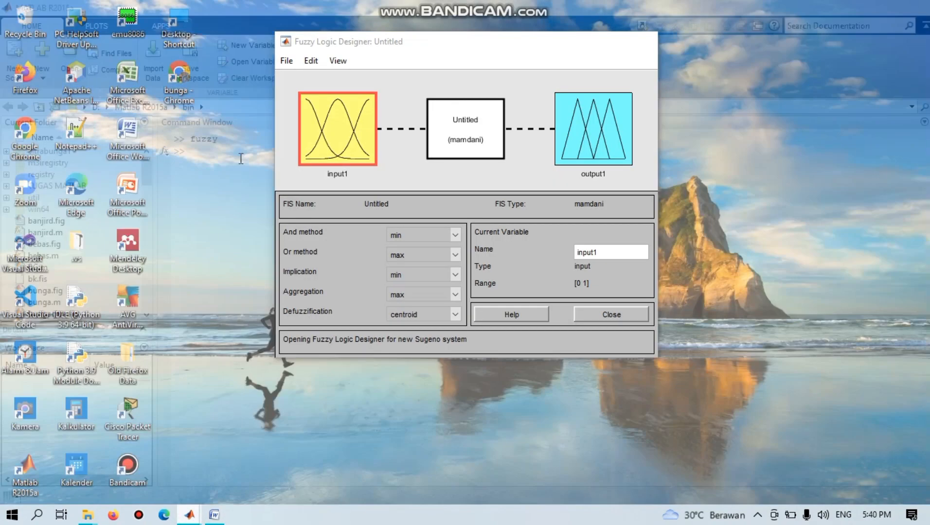
click(278, 463)
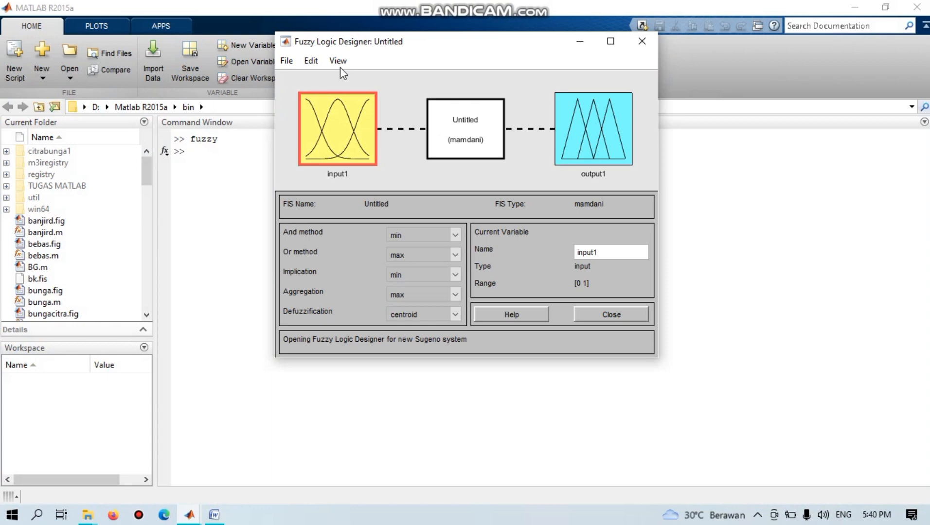
click(285, 62)
mouse_move(309, 79)
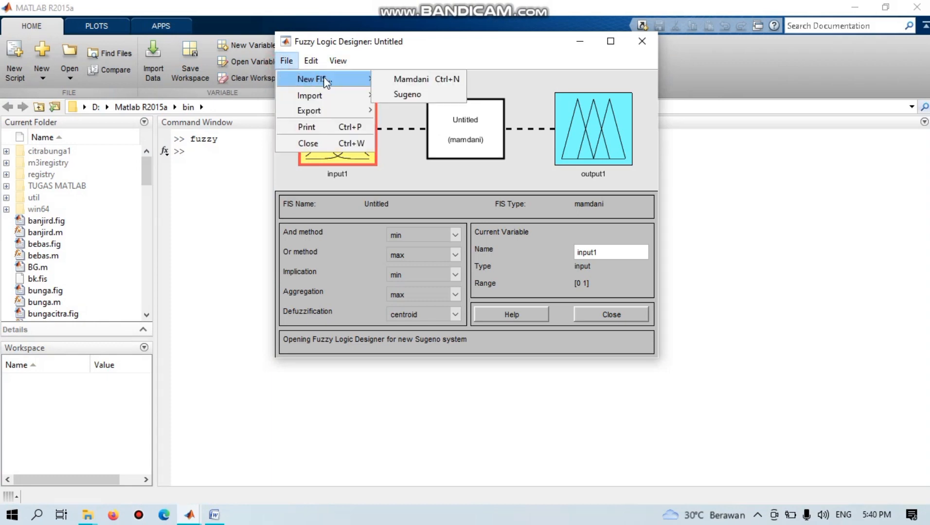
click(394, 94)
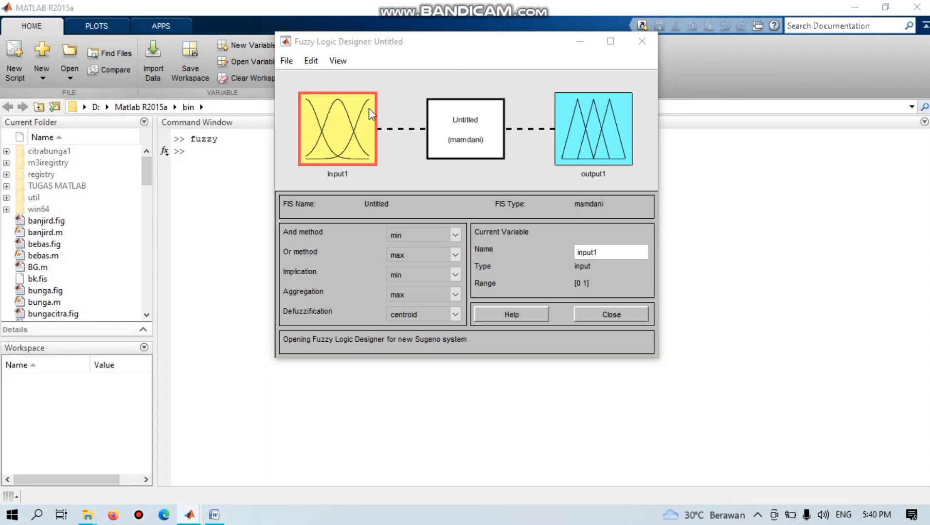
Add a second input variable to the Sugeno system.
click(308, 66)
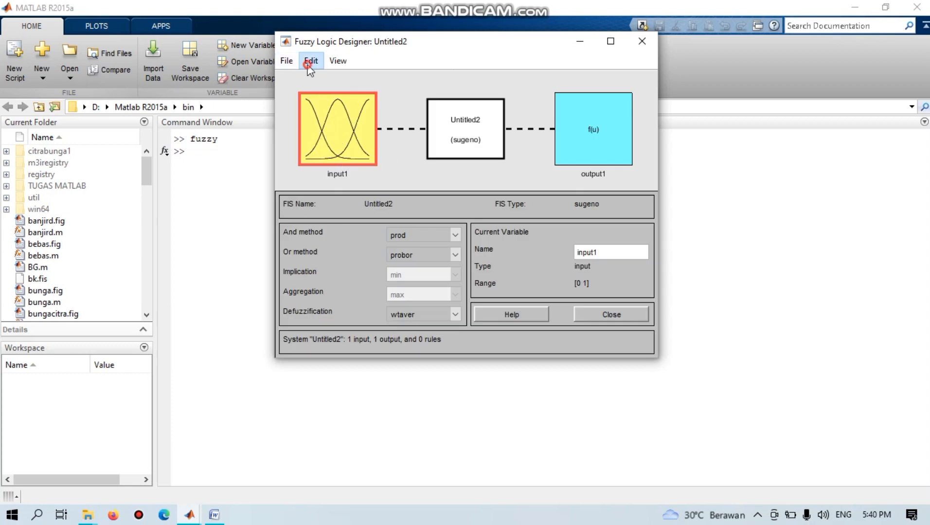
mouse_move(332, 95)
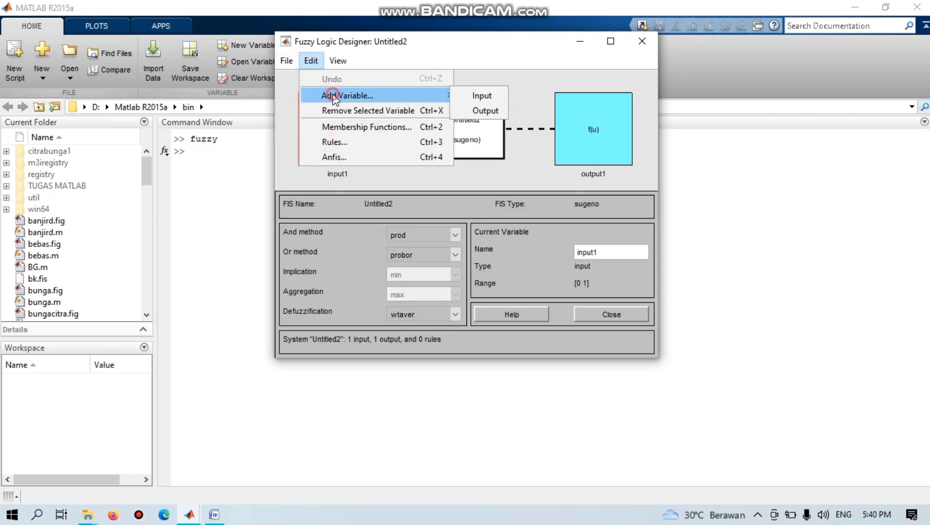
click(473, 96)
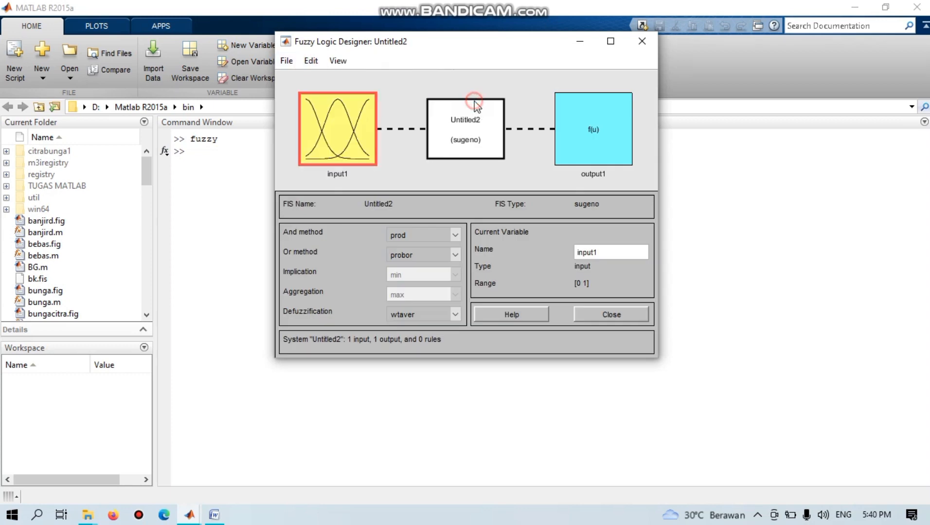
Rename the first input variable to kecepatan.
click(324, 99)
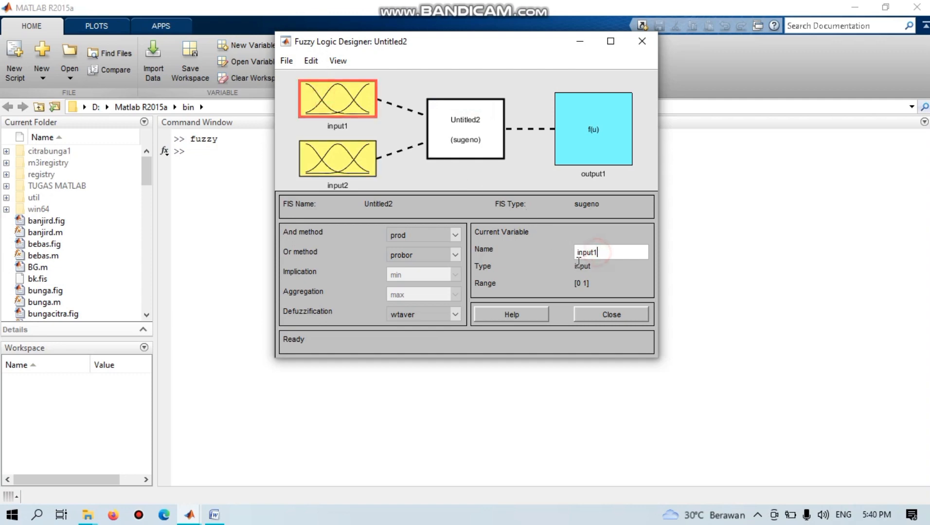
drag(608, 253, 567, 253)
text(kecepatn)
key(BackSpace)
text(an)
Rename the second input variable to suhu.
click(354, 168)
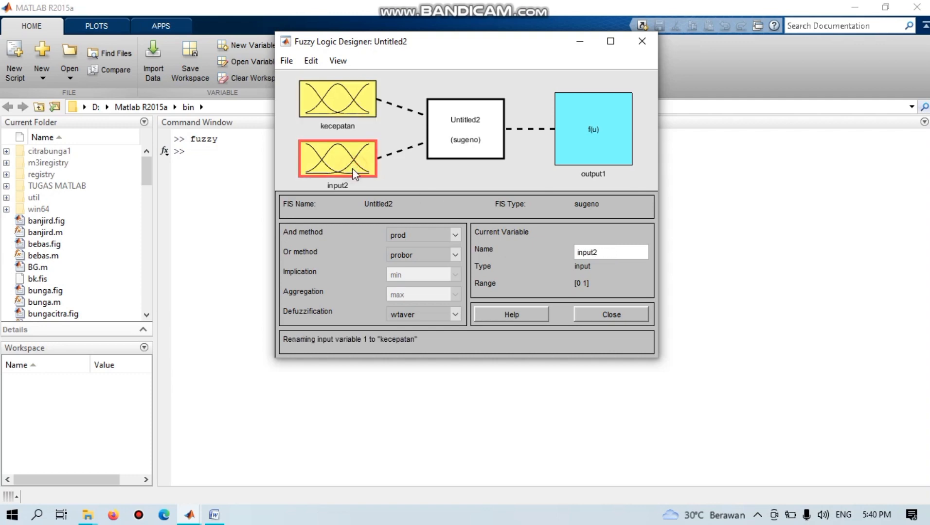
click(609, 253)
drag(609, 253, 572, 254)
Rename the output variable to frekuensi.
click(602, 162)
drag(608, 253, 578, 251)
text(fre)
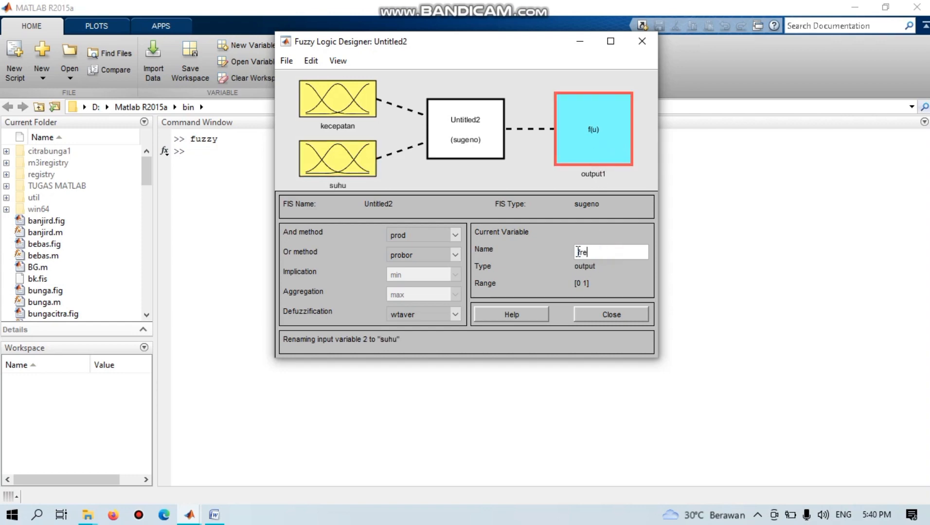
text(kuensi)
Open the membership functions of kecepatan, rename mf1 to lambat and change its type to trapmf.
click(339, 116)
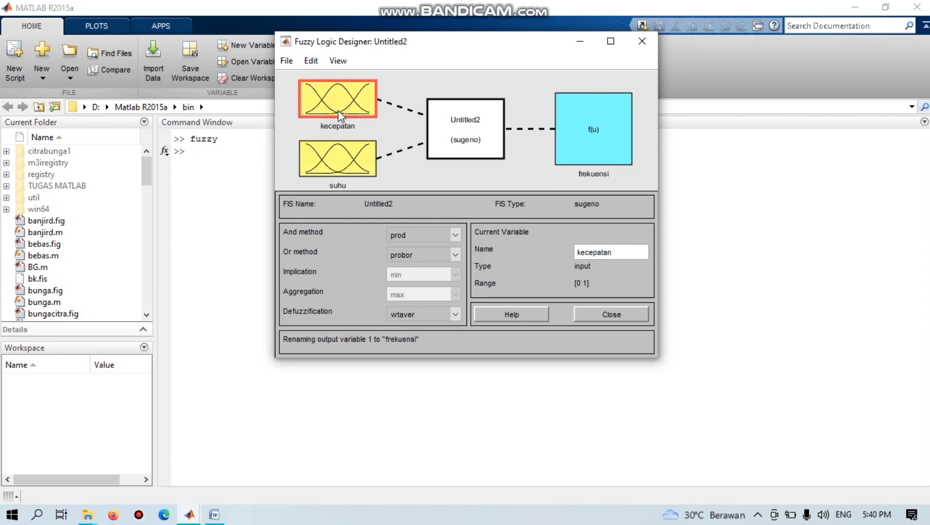
double_click(338, 110)
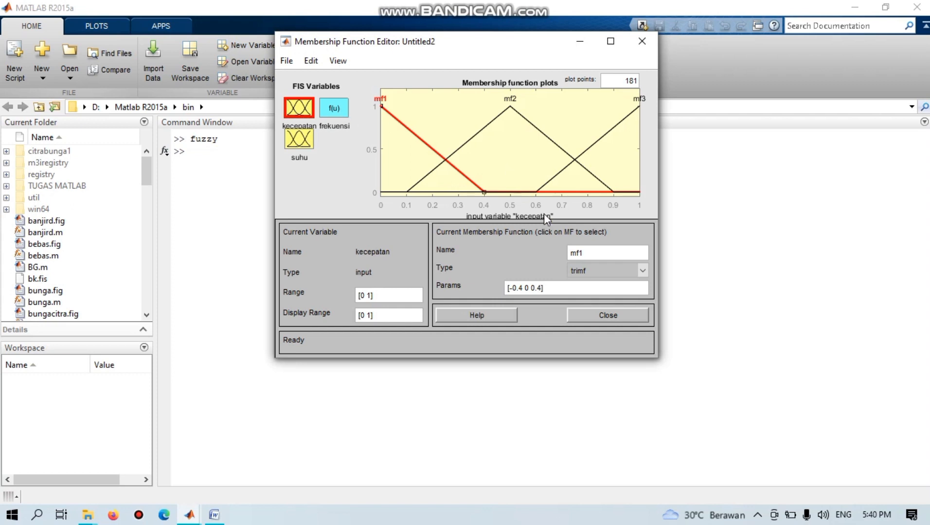
drag(585, 252, 573, 250)
key(BackSpace)
click(593, 271)
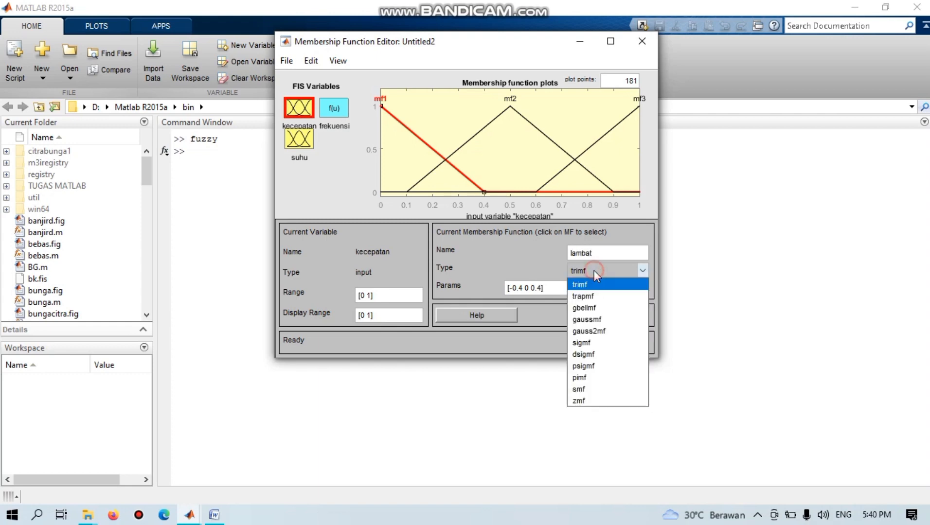
click(586, 295)
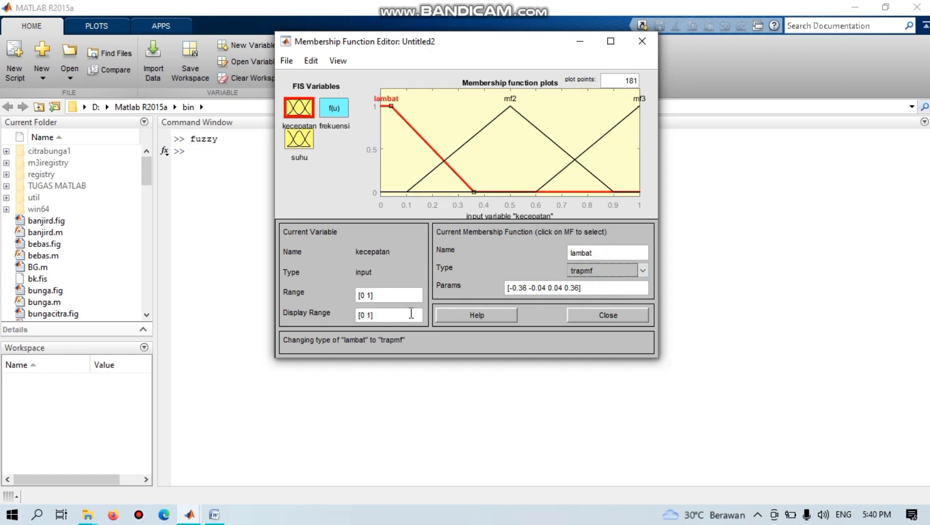
Set the range of the kecepatan variable to [0 6000].
click(370, 294)
text(6000)
click(579, 288)
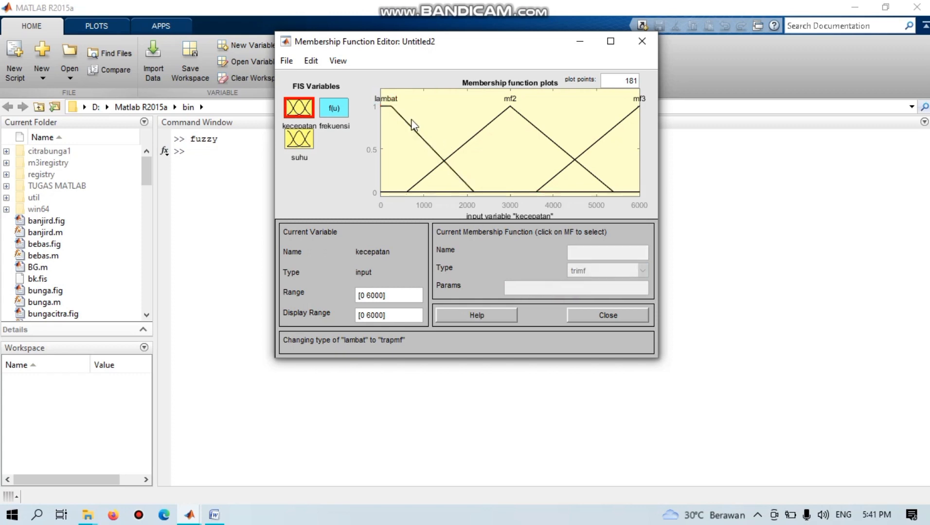
click(390, 101)
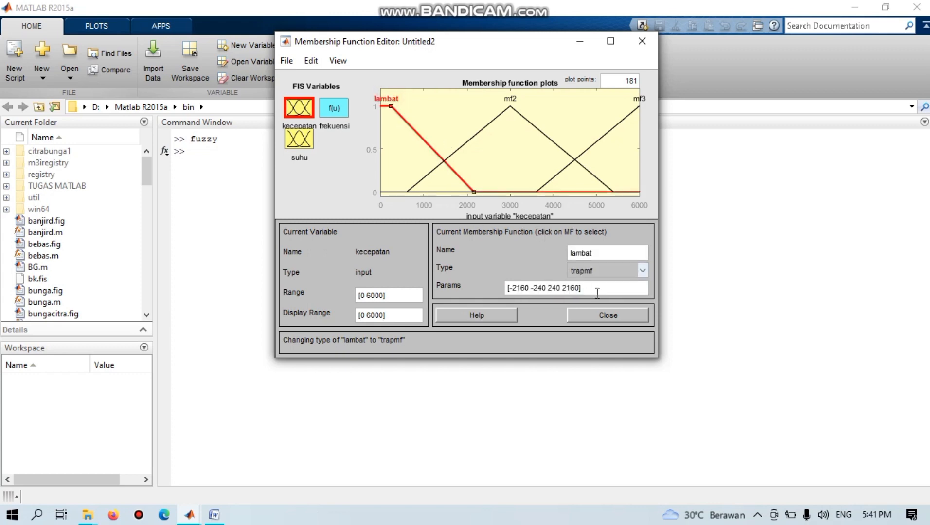
drag(576, 289, 515, 286)
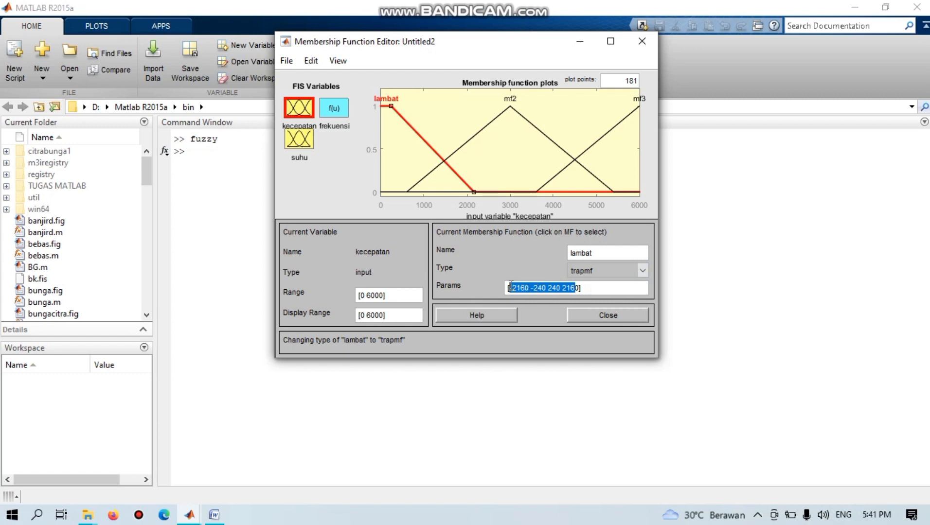
text(0 0 100)
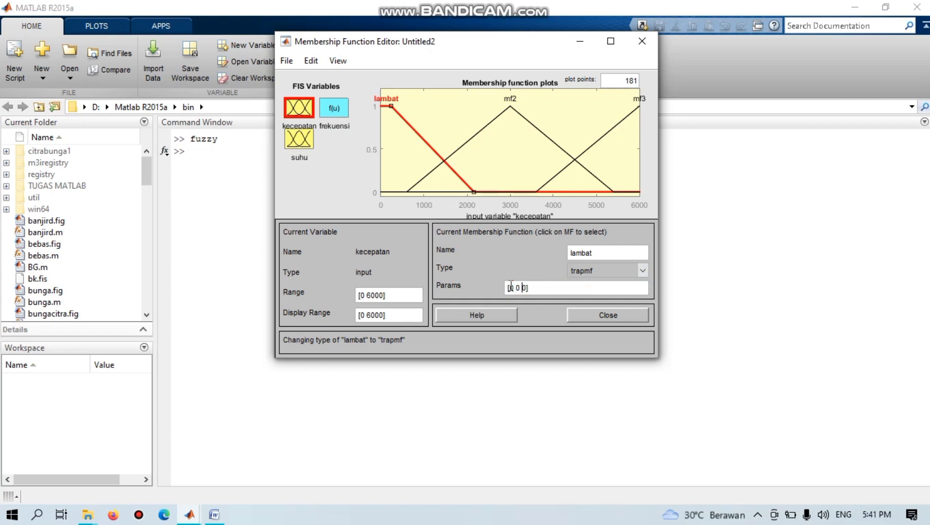
text(0 300)
Rename the mf2 membership function of kecepatan to cepat and change its type to trapmf.
click(510, 104)
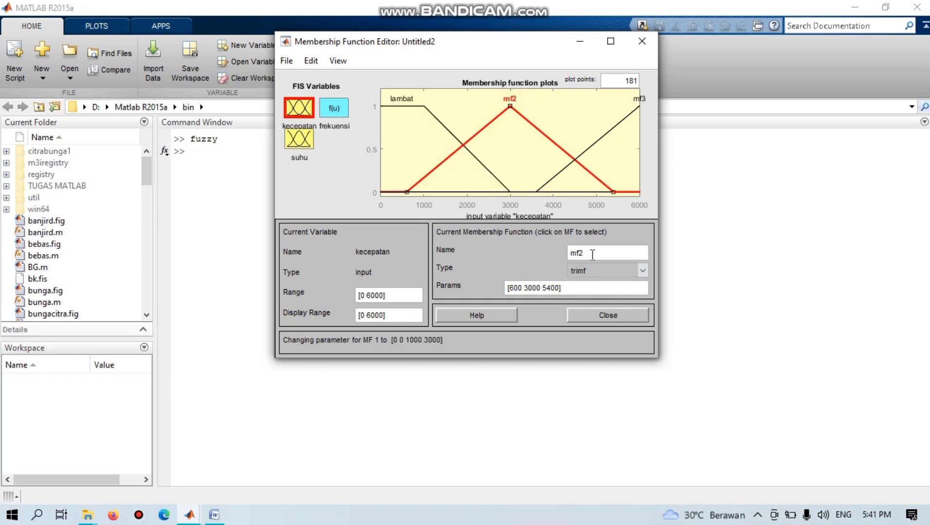
drag(589, 254, 565, 257)
text(cepat)
click(582, 269)
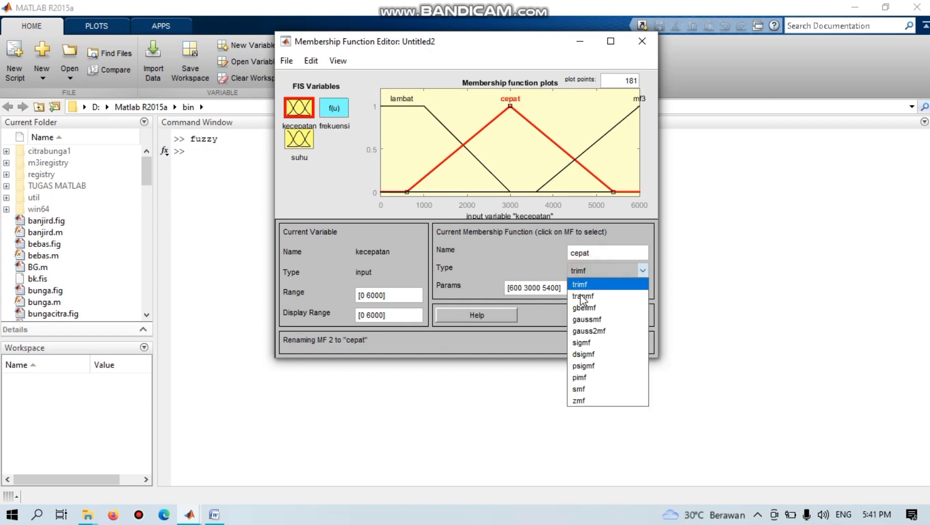
click(583, 297)
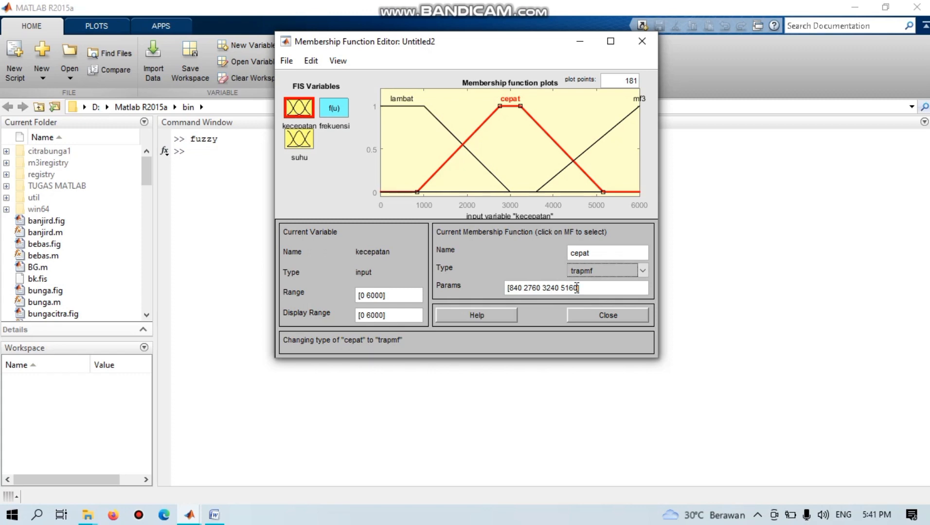
drag(577, 288, 511, 284)
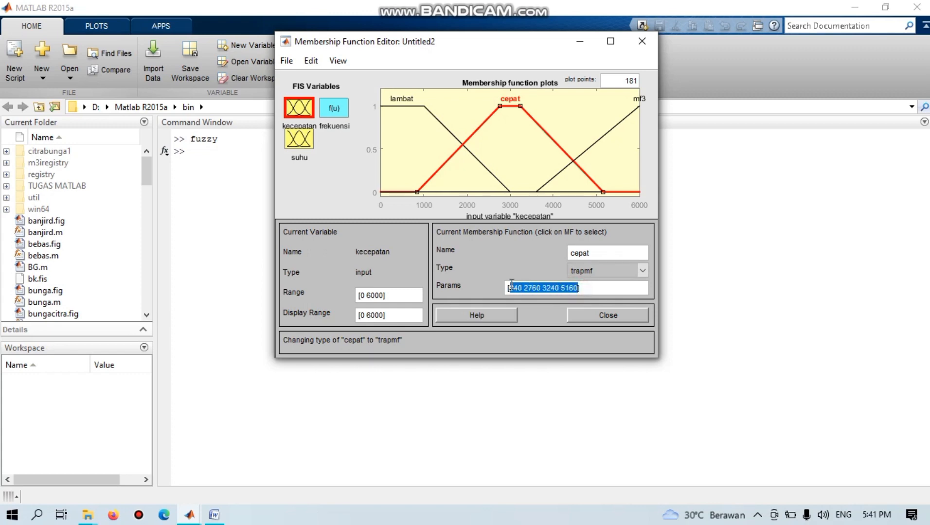
text(3000)
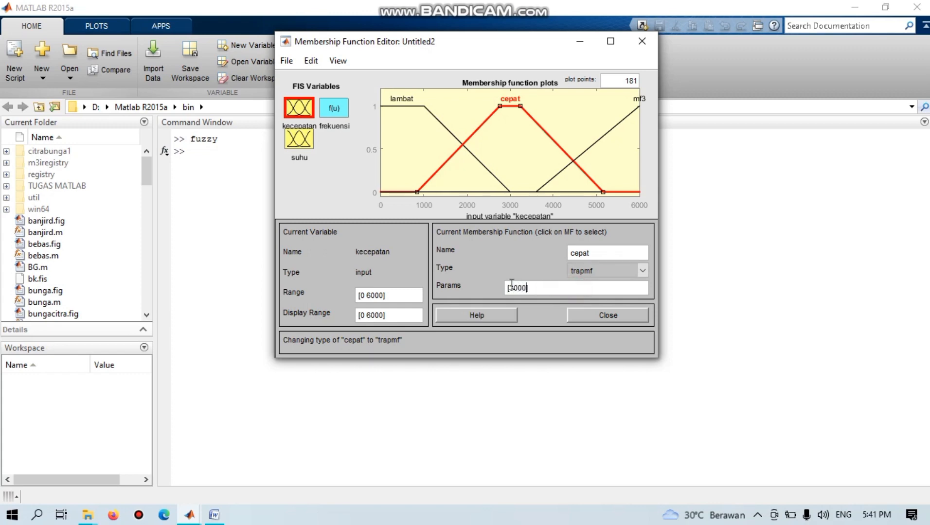
text( 5500 6000 6000)
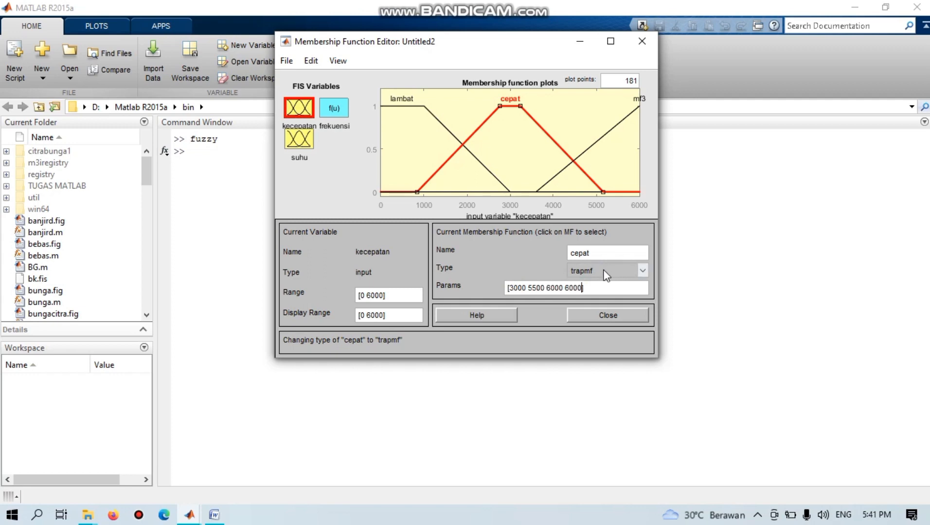
click(549, 185)
key(Delete)
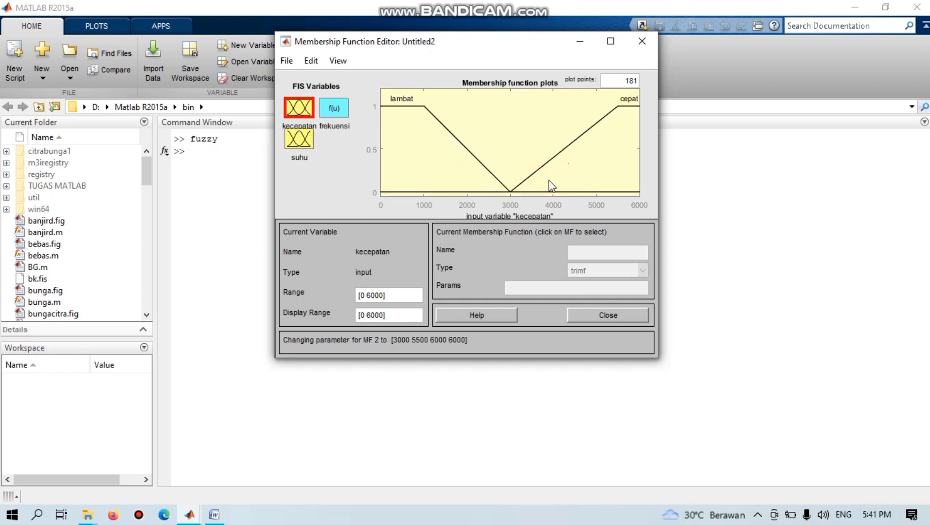
For the suhu input, rename the mf1 membership function to rendah and change its type to trapmf.
click(309, 138)
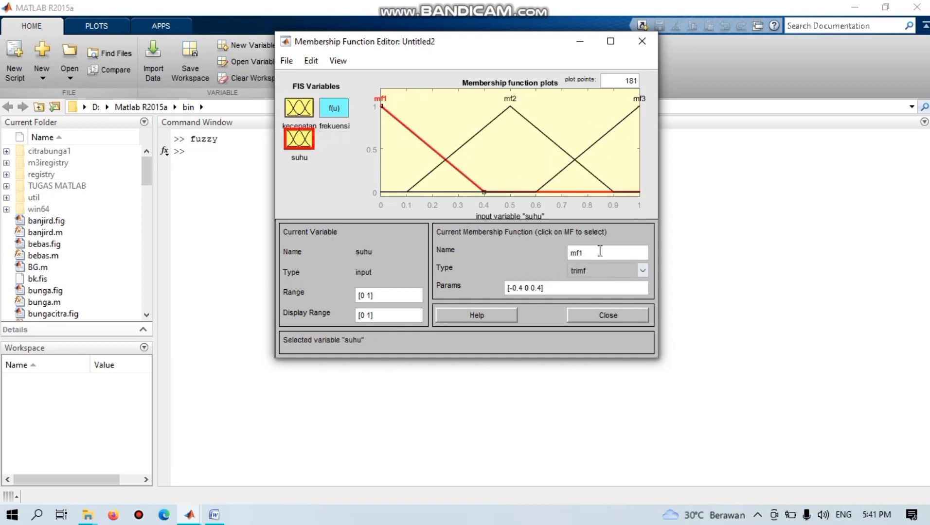
drag(600, 251, 568, 251)
key(BackSpace)
text(rendah)
click(586, 267)
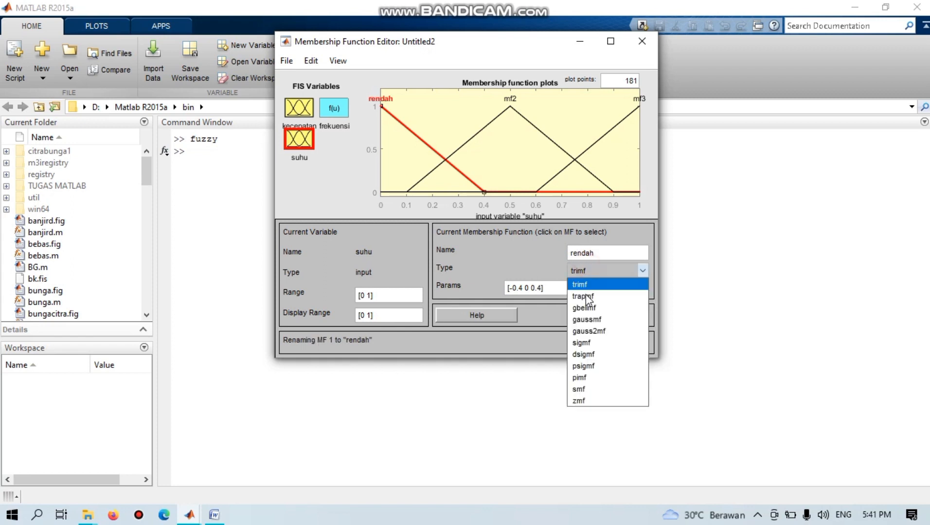
click(586, 297)
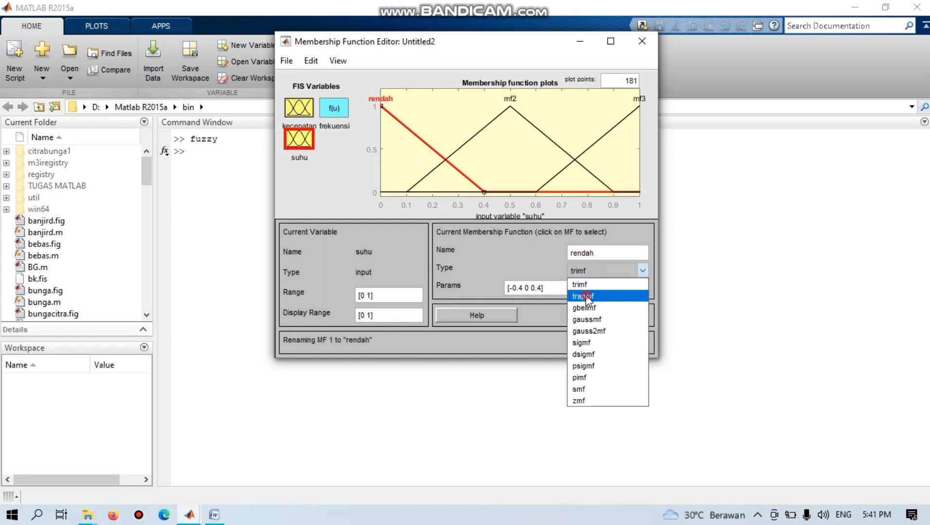
Set the range of the suhu variable to [0 700].
click(369, 296)
key(BackSpace)
text(700)
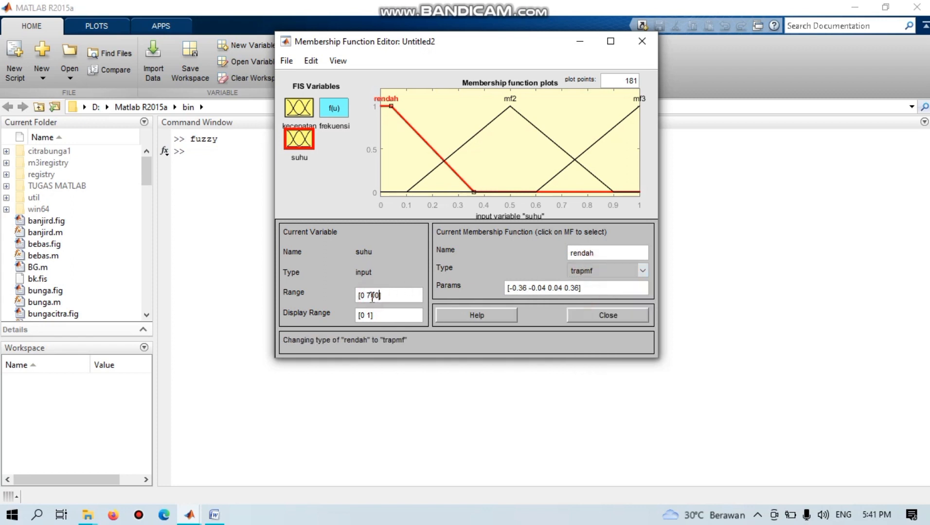
click(577, 294)
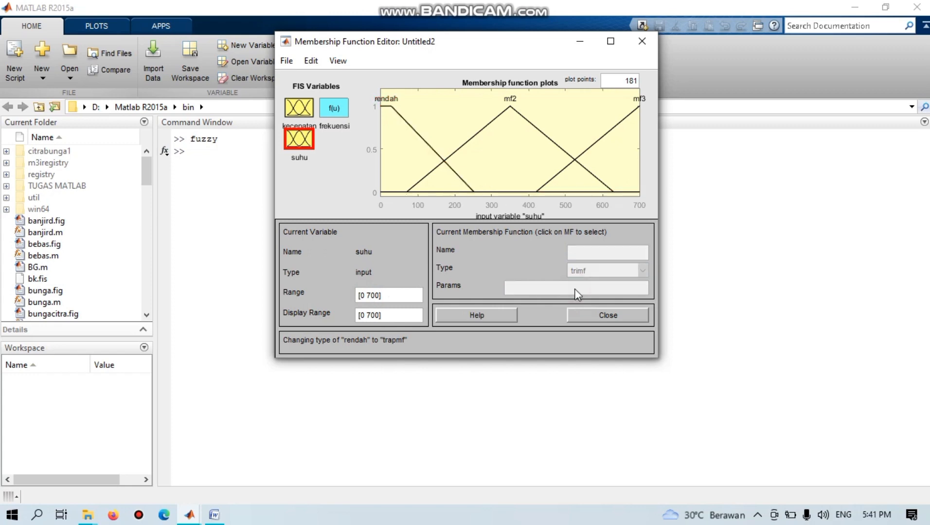
Set the parameters of the rendah membership function to [0 0 100 650].
click(391, 100)
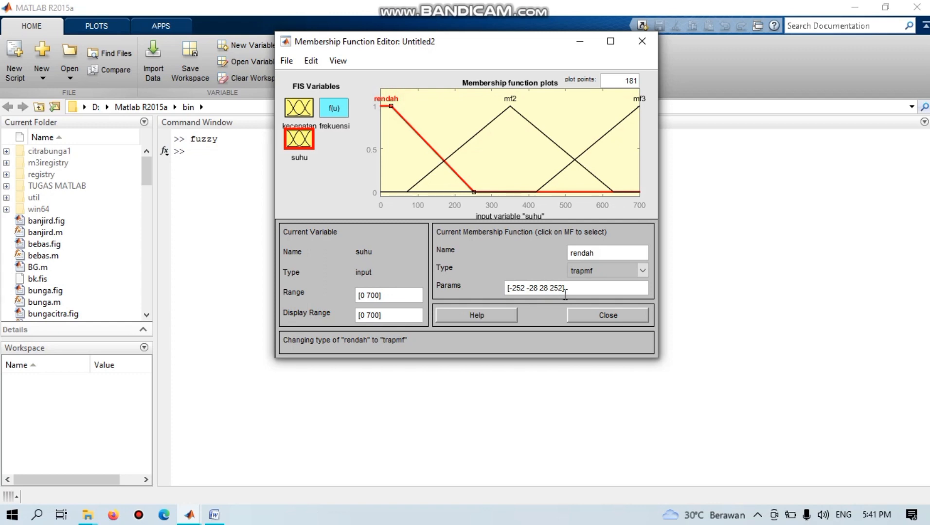
drag(564, 288, 510, 290)
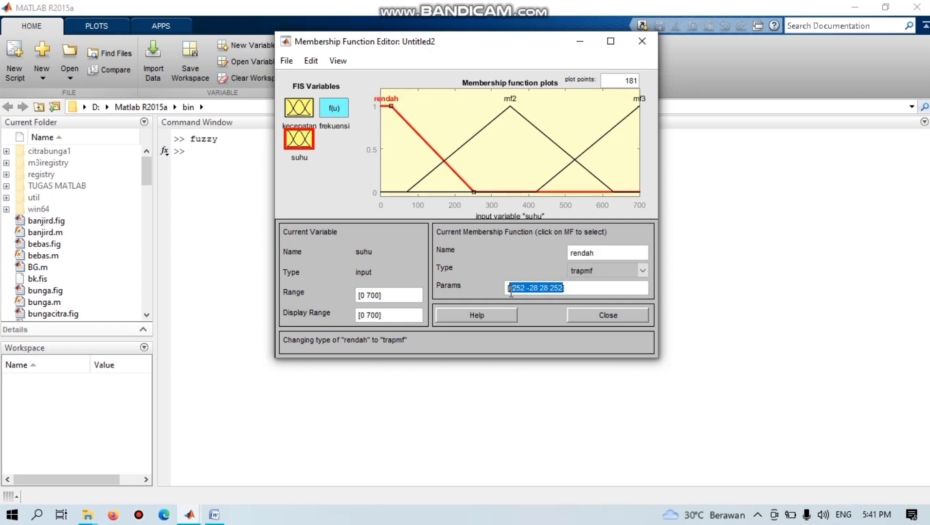
text(0 1)
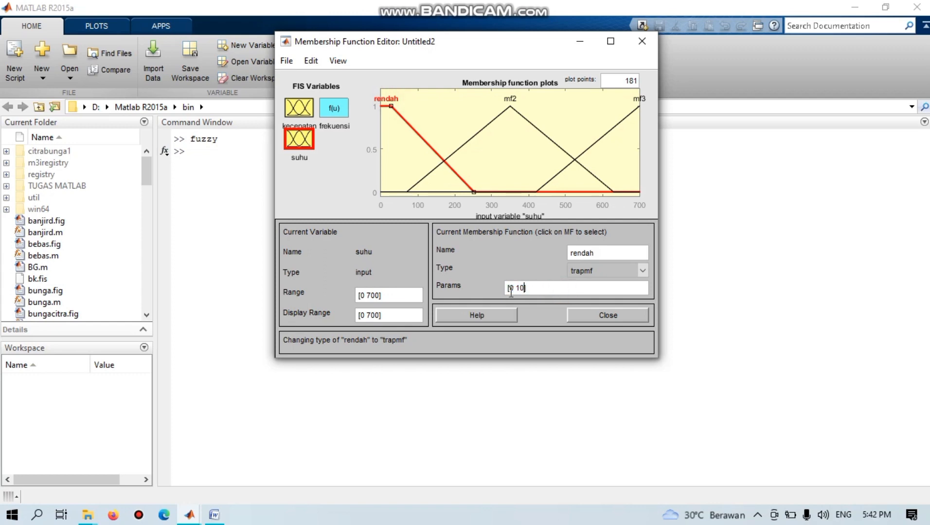
key(BackSpace)
text(0 100 650)
key(Return)
Rename the mf2 membership function of suhu to tinggi and change its type to trapmf.
click(509, 104)
drag(588, 253, 569, 255)
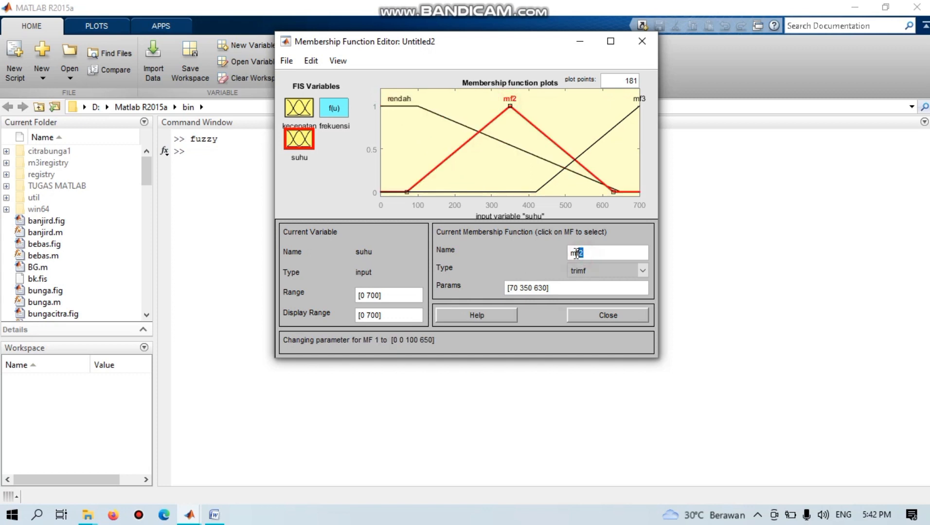
text(tinggi)
click(580, 271)
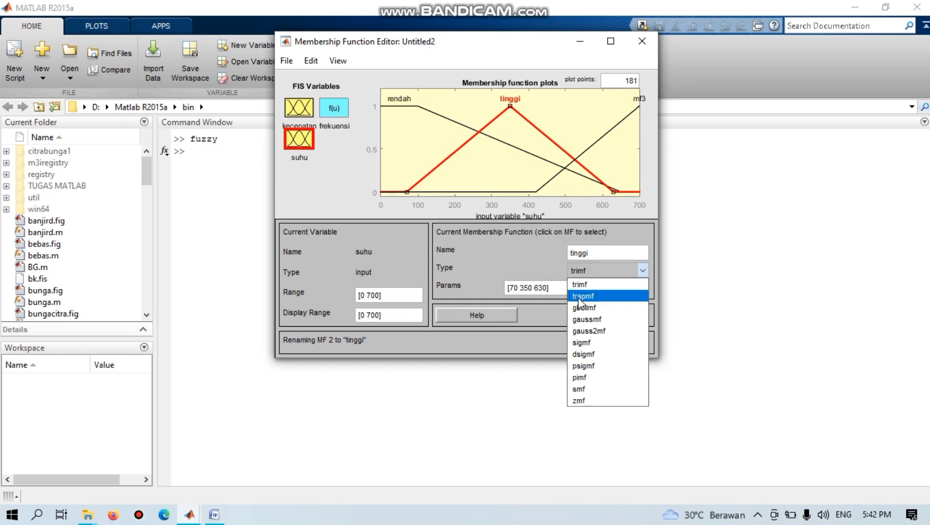
click(579, 298)
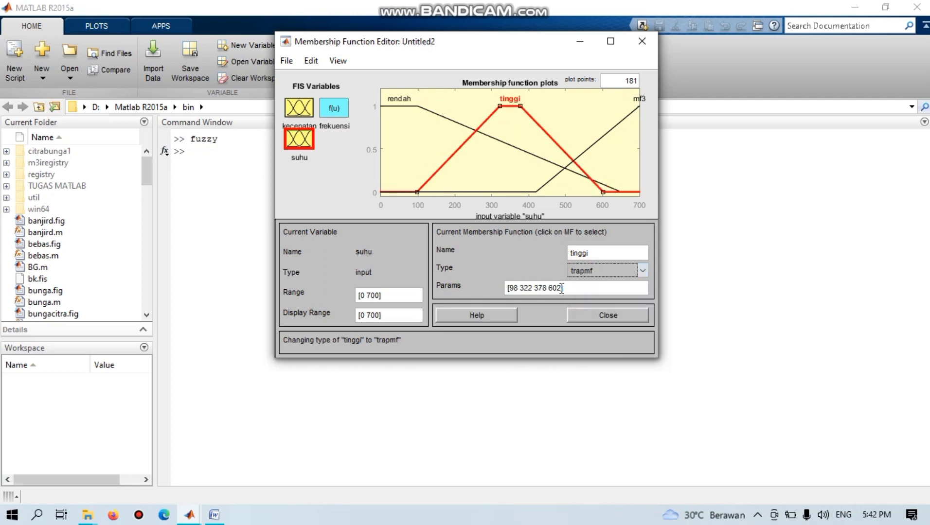
drag(559, 288, 510, 284)
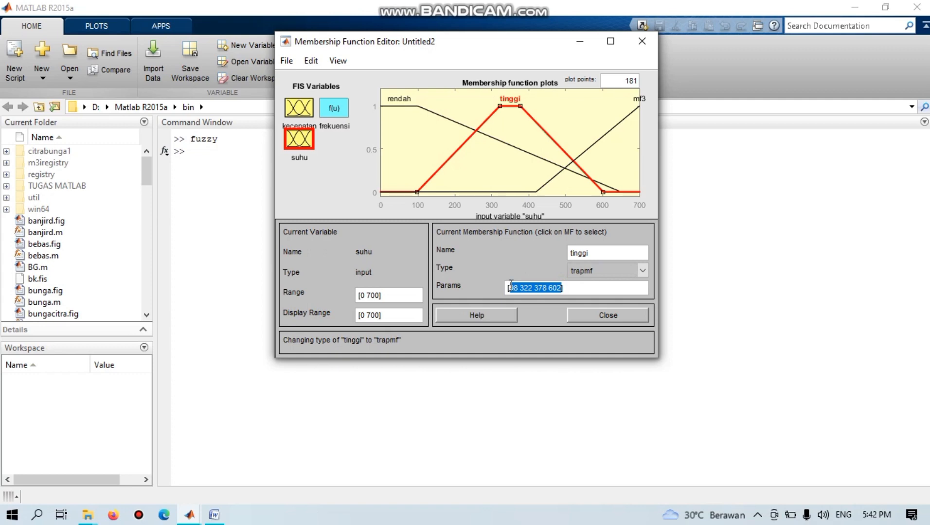
text(100 650)
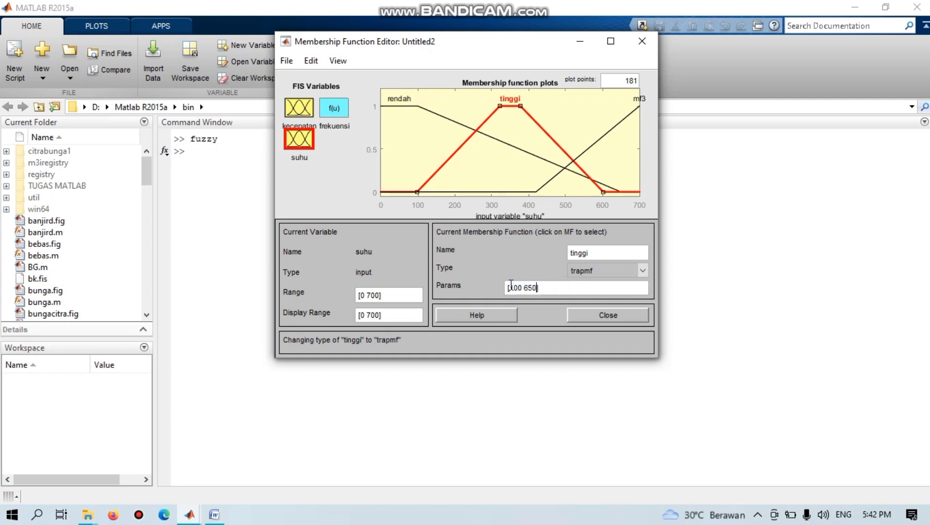
text( 700 700])
click(558, 174)
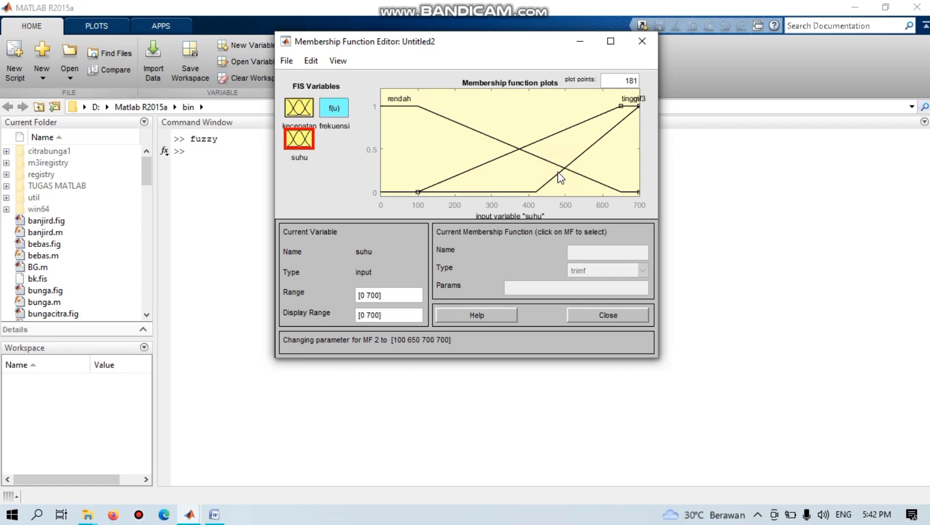
click(558, 172)
click(559, 176)
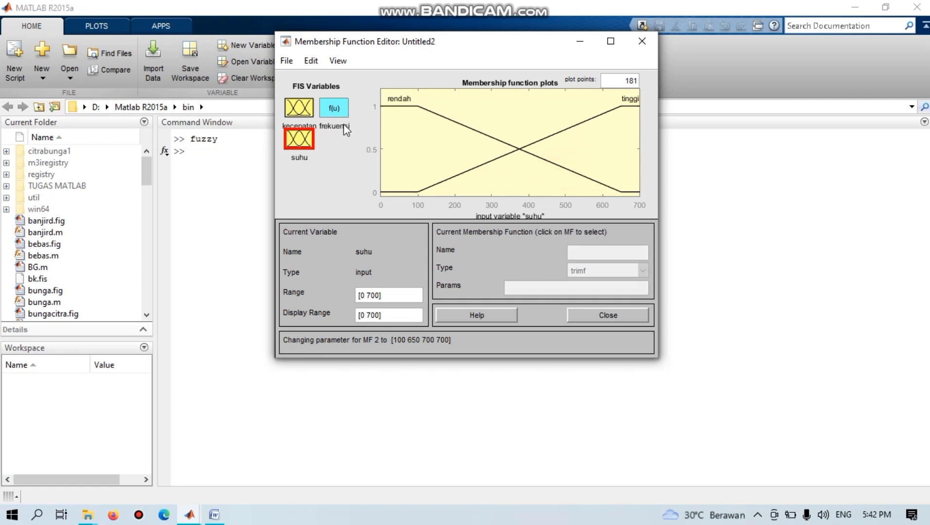
Add one more constant membership function to the frekuensi output variable.
click(335, 110)
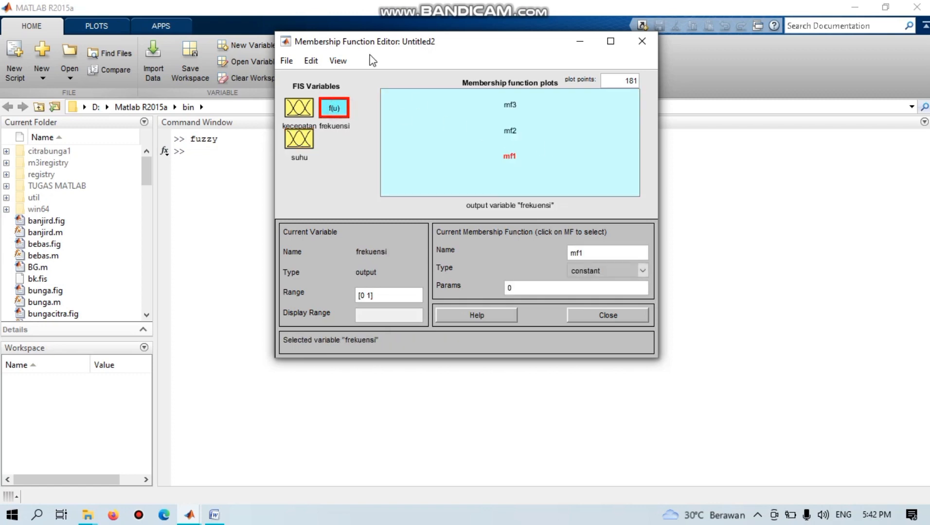
click(335, 61)
click(311, 61)
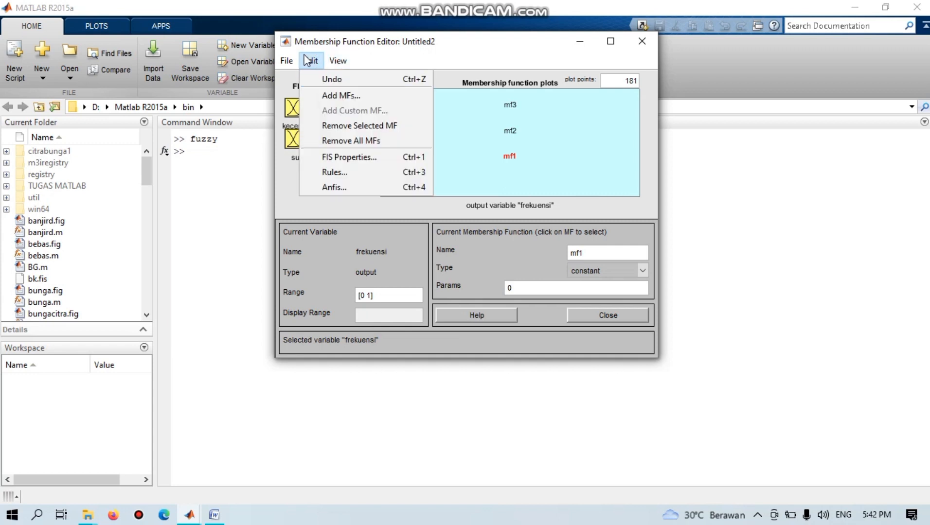
click(341, 93)
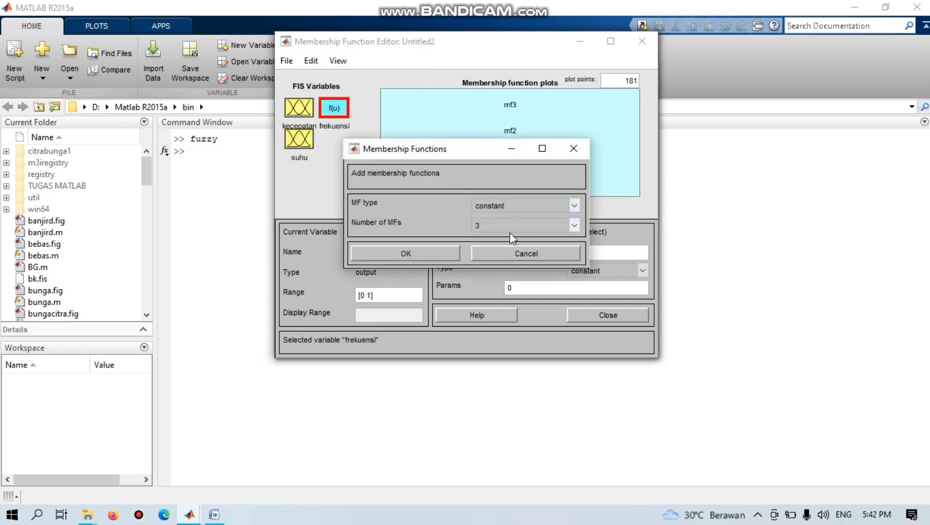
click(510, 229)
click(510, 240)
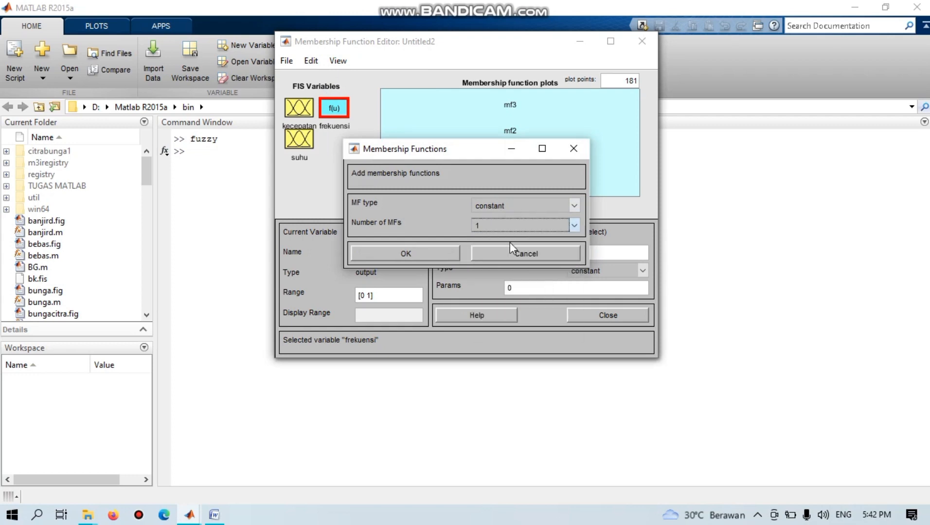
click(438, 245)
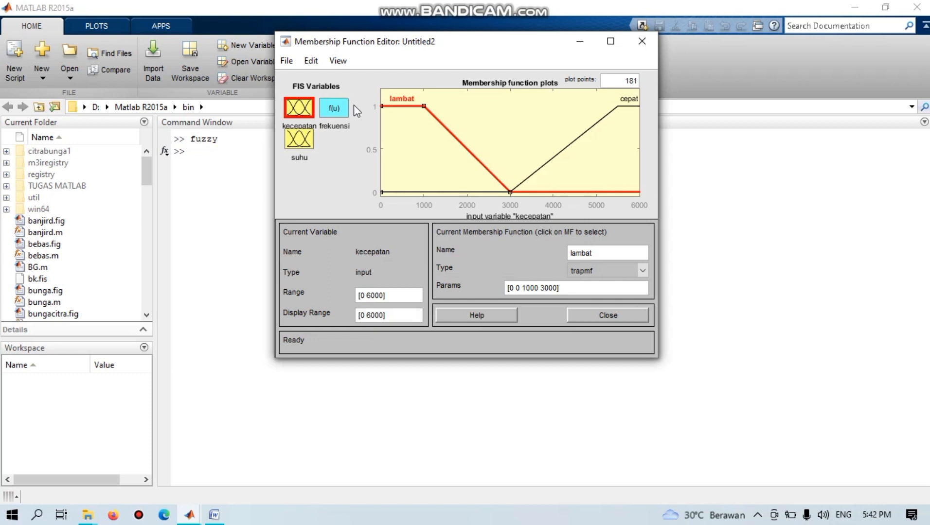
Rename the mf1 membership function of frekuensi to R1 and change its type to linear.
click(341, 108)
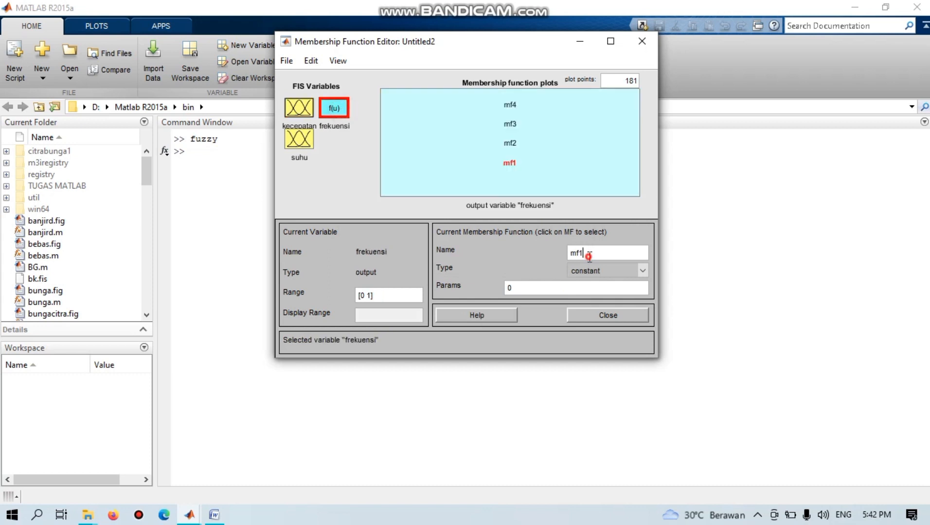
drag(589, 257, 563, 256)
text(R1)
click(549, 285)
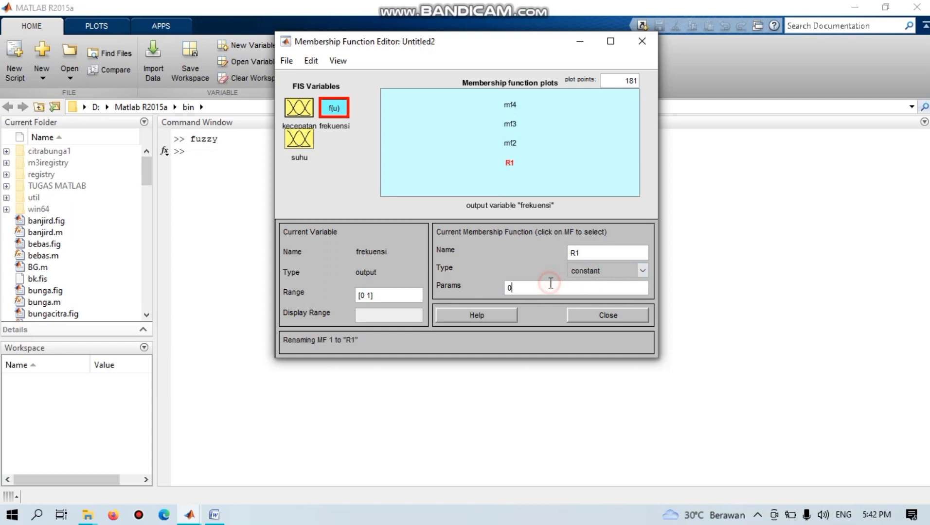
click(584, 272)
click(582, 292)
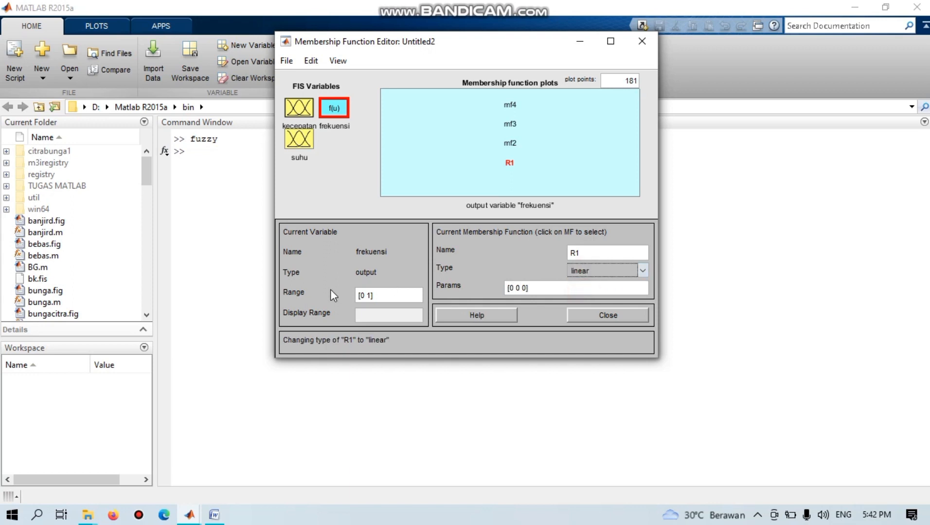
Set the range of the frekuensi output variable to [0 9000].
click(371, 296)
key(BackSpace)
text(9000)
Set the parameters of the R1 membership function to [5 0.3 1500].
click(525, 287)
key(BackSpace)
key(BackSpace)
key(BackSpace)
key(BackSpace)
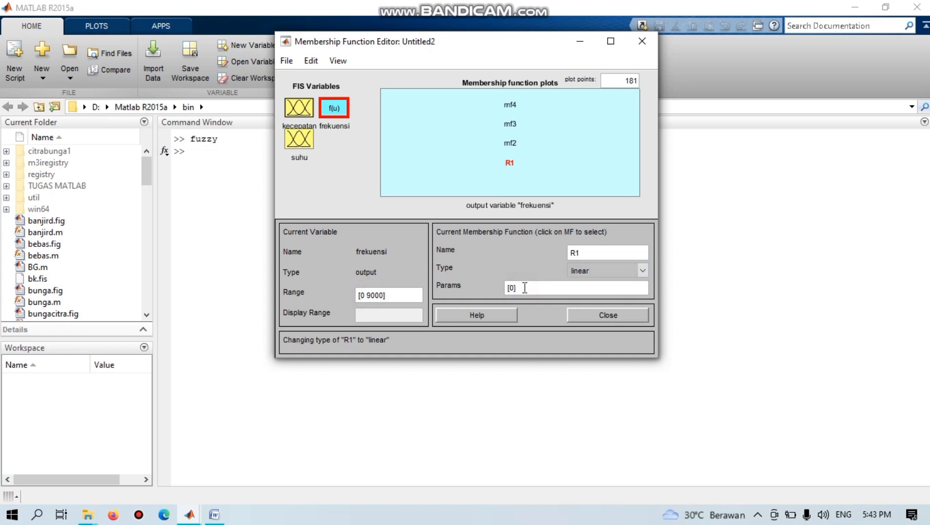
text(5 0.3 155)
key(BackSpace)
text(0)
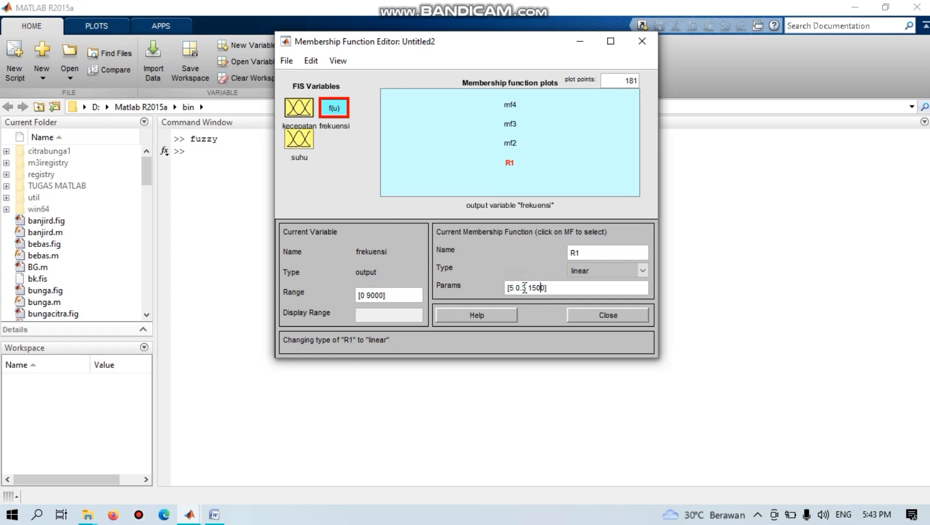
Rename the mf2 membership function of frekuensi to R2 and change its type to linear.
click(511, 146)
drag(589, 255, 570, 255)
text(R2)
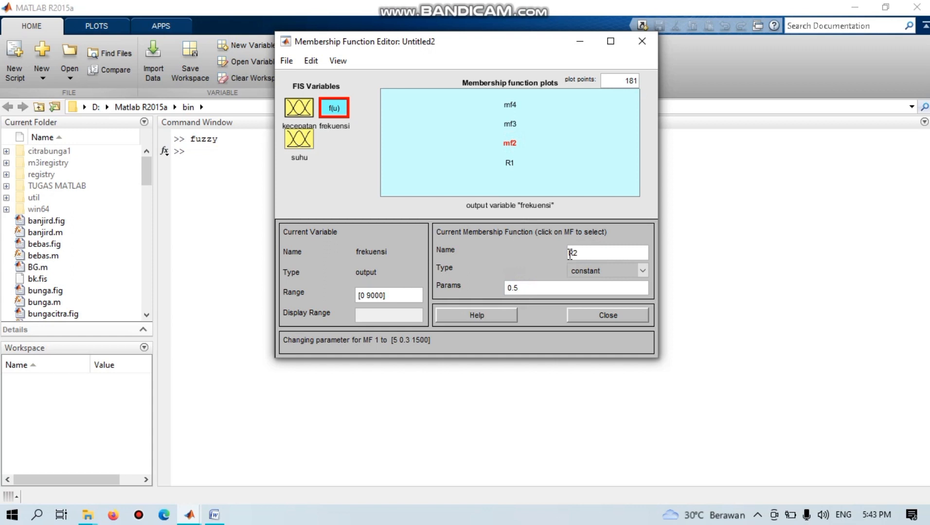
click(574, 271)
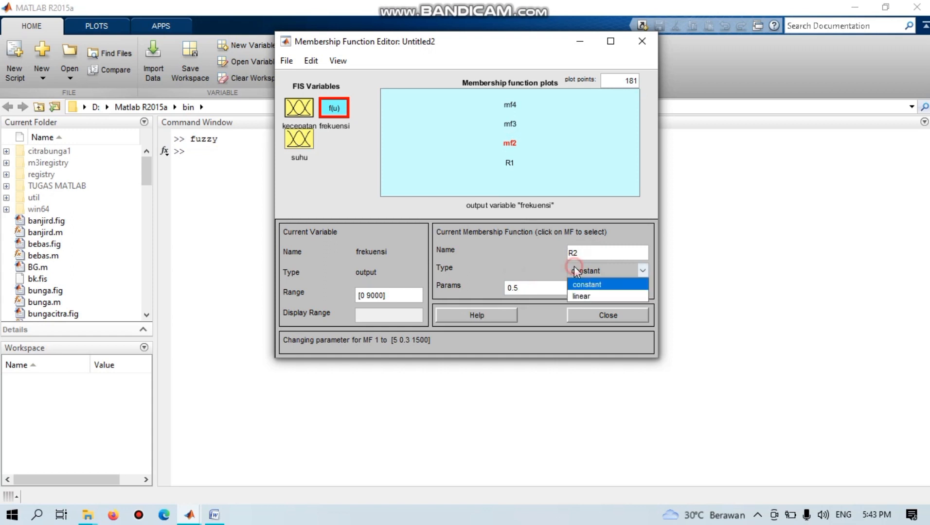
click(579, 294)
Set the parameters of the R2 membership function of frekuensi to [2 -1 3500].
drag(536, 289, 510, 286)
text(2 -1])
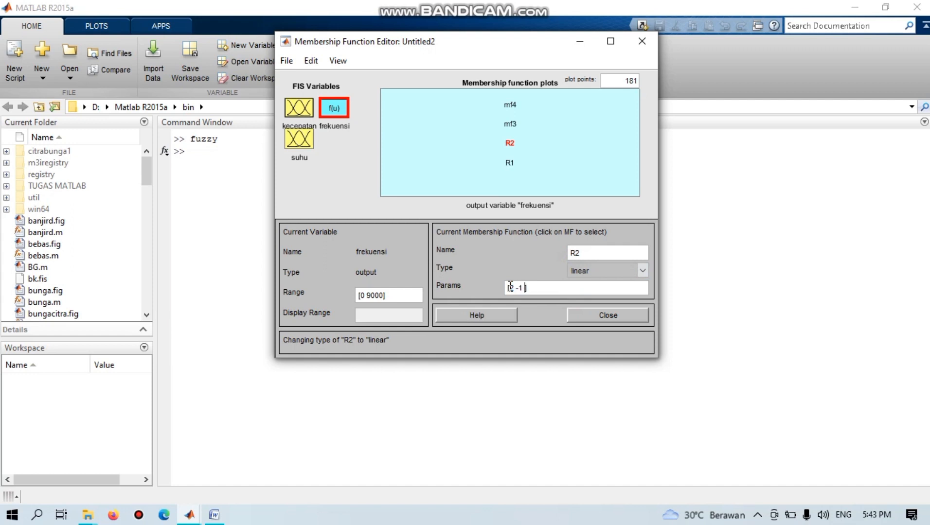
text(3500)
Configure the mf3 membership function of frekuensi as a linear function named R3 with parameters [0.5 0 2500].
click(510, 125)
drag(596, 253, 567, 252)
text(R3)
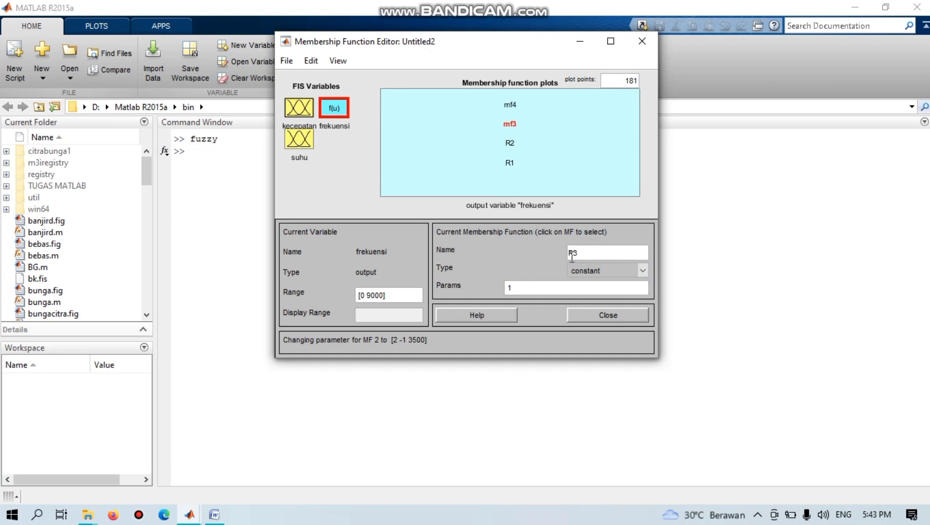
click(579, 273)
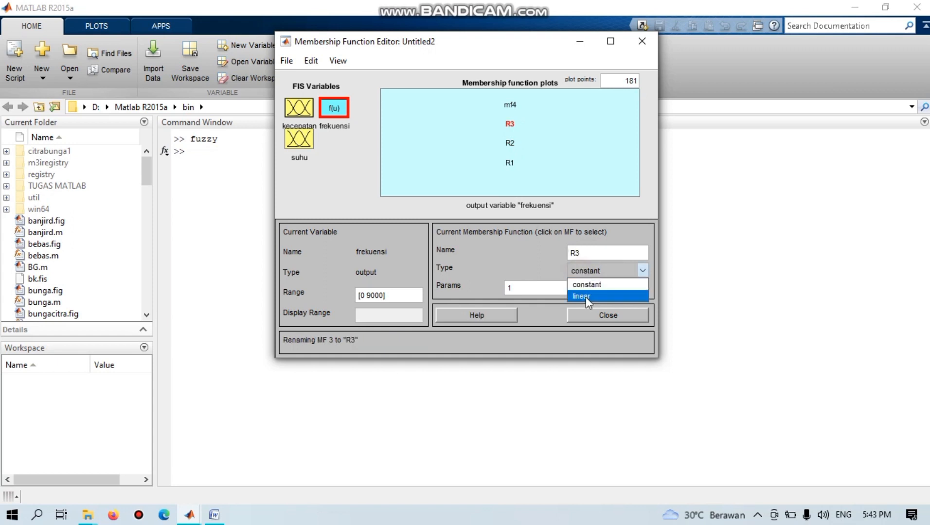
click(585, 295)
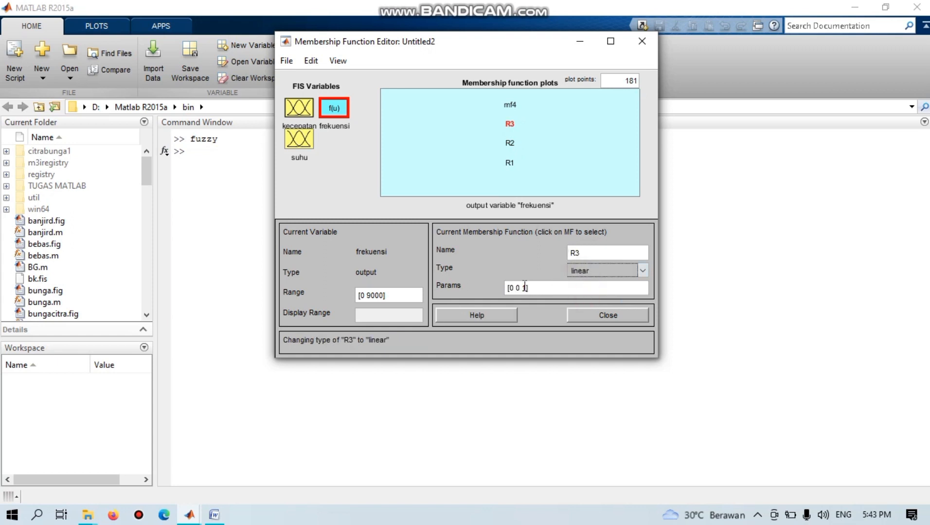
drag(529, 288, 511, 287)
text([0.5 0 2500)
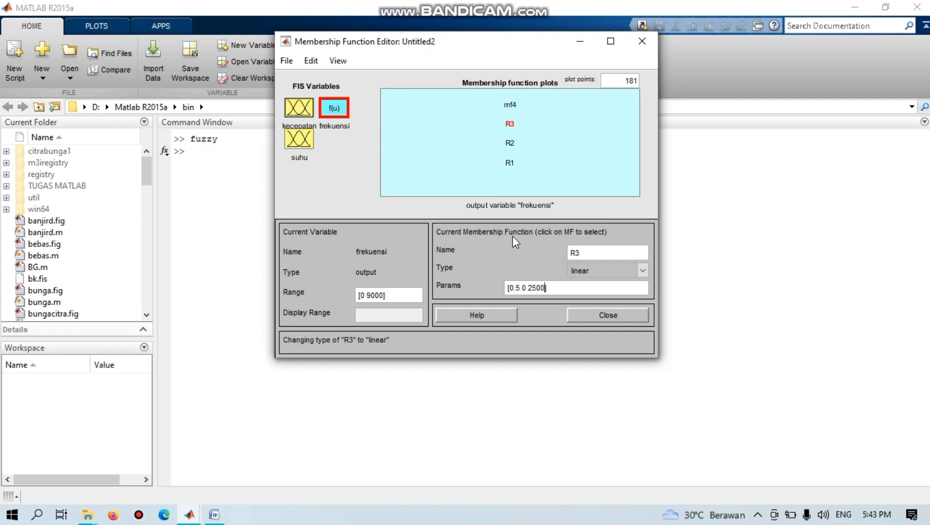
Configure the mf4 membership function of frekuensi as a linear function named R4 with parameters [0 20 -700].
click(512, 107)
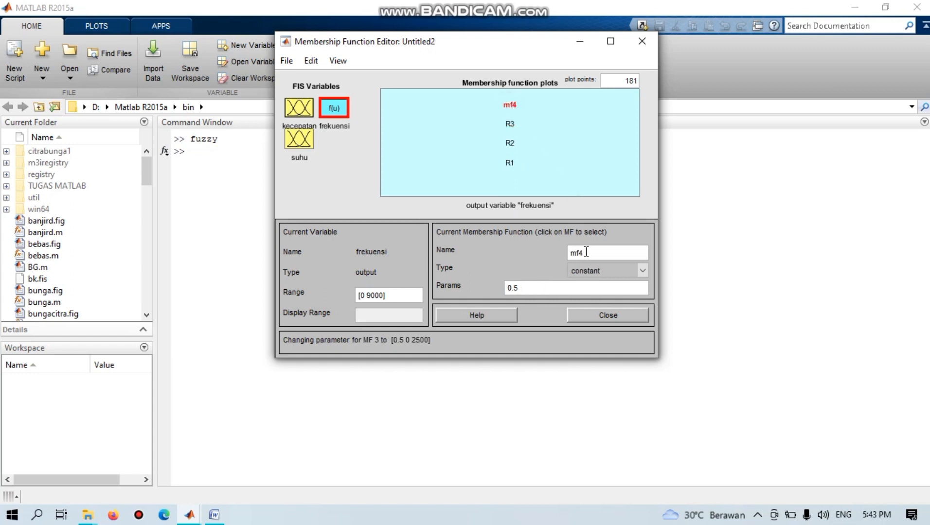
drag(596, 252, 572, 251)
text(R4)
click(600, 277)
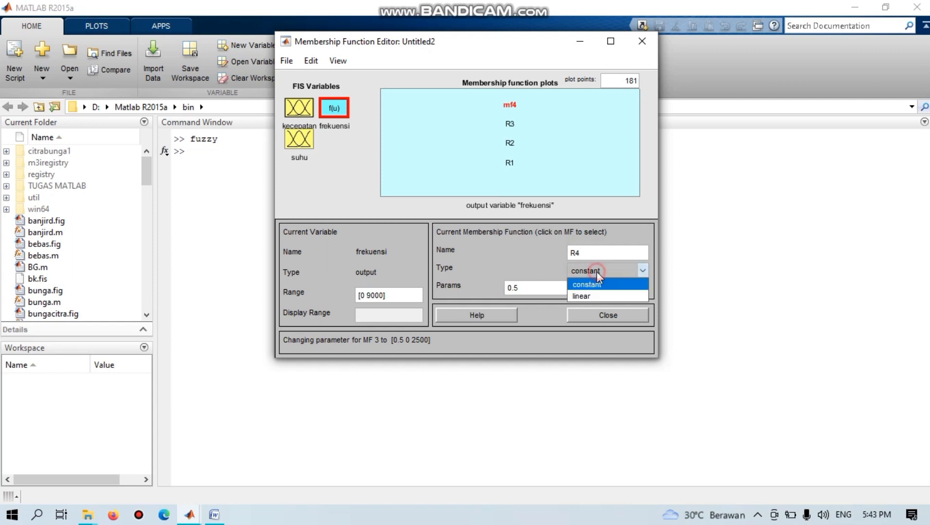
click(596, 291)
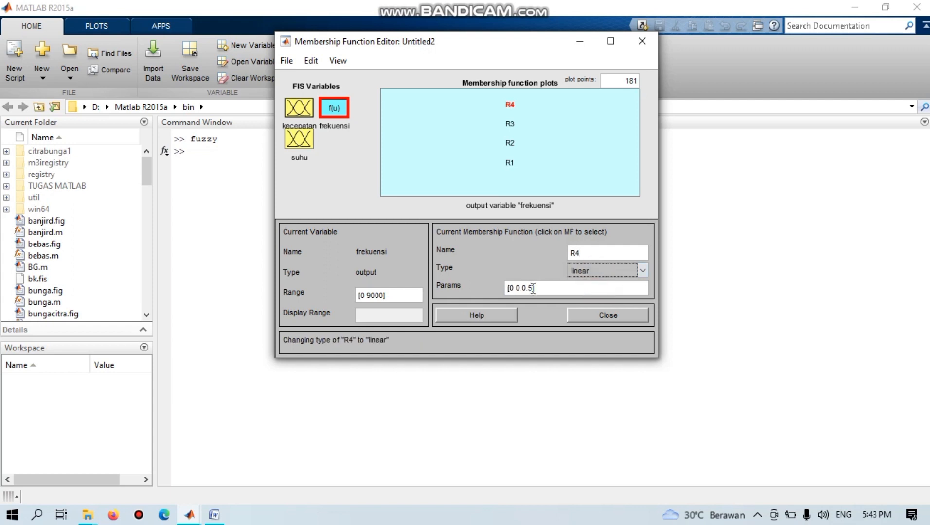
drag(532, 289, 519, 289)
text(30 -700)
Review the suhu and kecepatan input variables, and set the range of the frekuensi output variable to [0 9000] again.
click(299, 138)
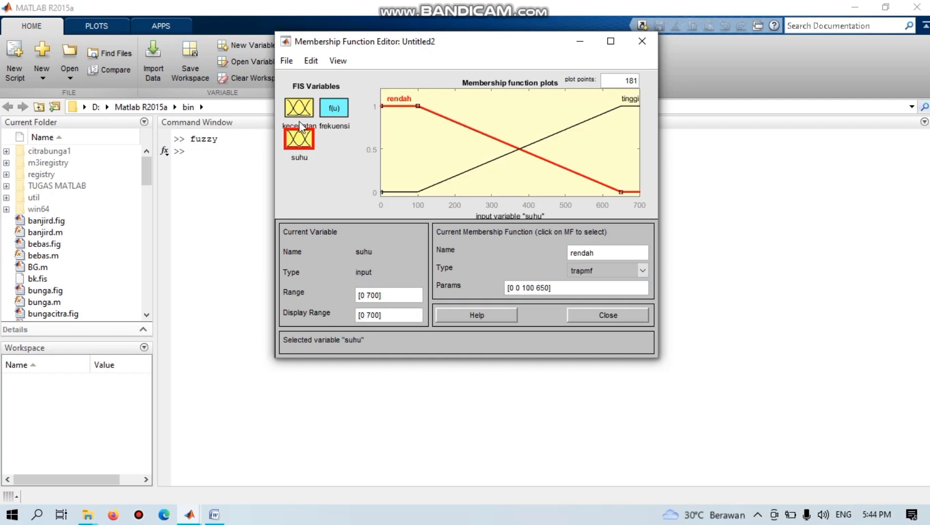
click(298, 109)
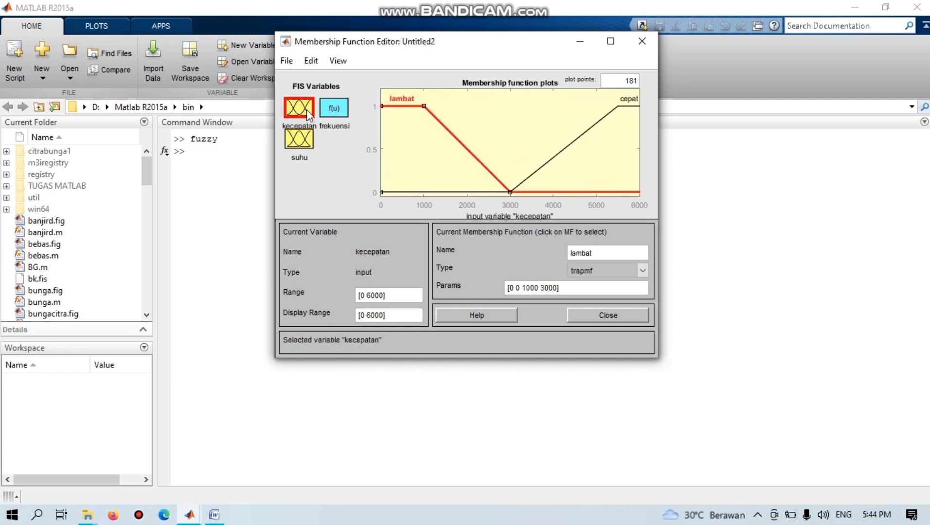
click(329, 110)
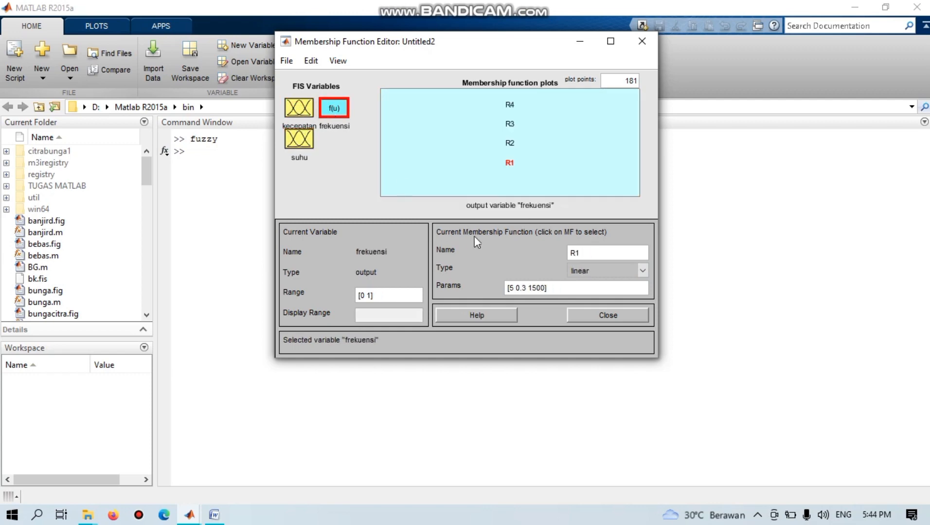
click(371, 296)
key(BackSpace)
text(9000)
Check the settings of the R2, R3 and R4 membership functions of frekuensi.
click(512, 143)
click(510, 123)
click(510, 106)
Open the Rule Editor and add the rule: if kecepatan is lambat and suhu is tinggi, then frekuensi is R1.
click(312, 62)
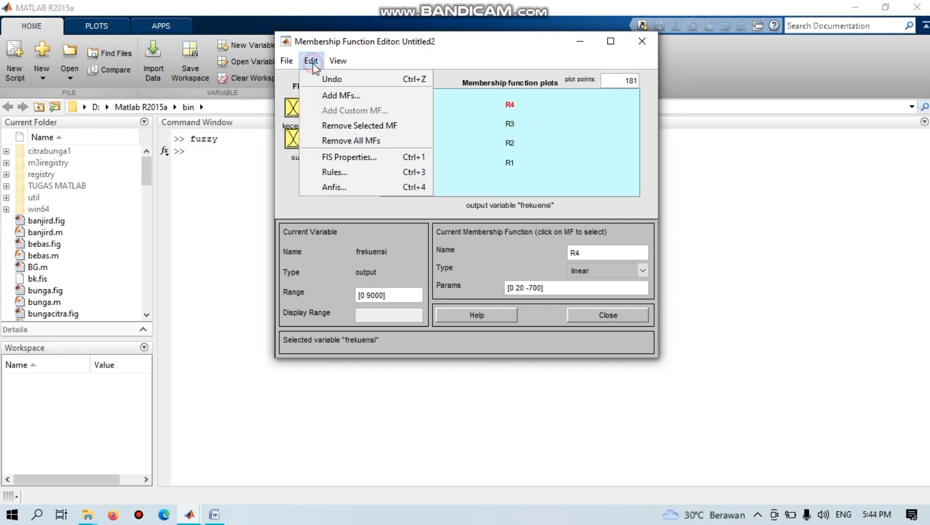
click(340, 173)
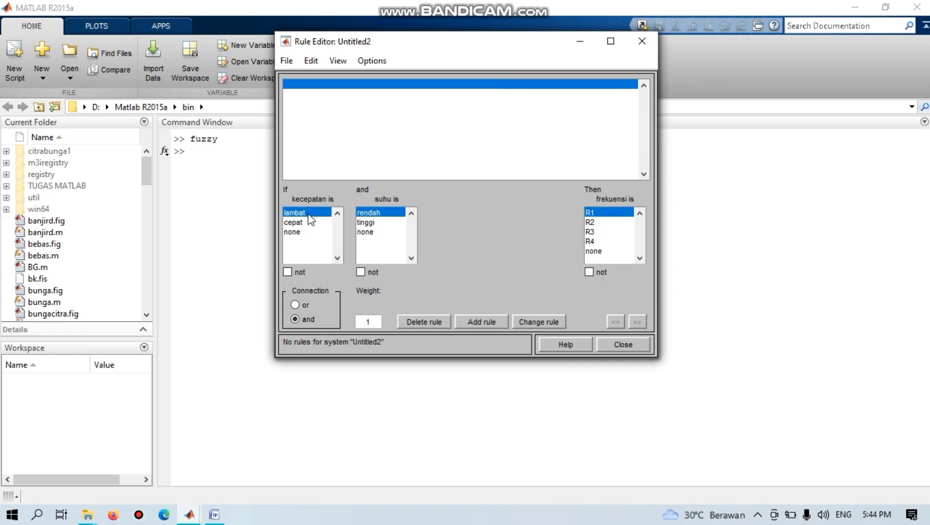
click(361, 223)
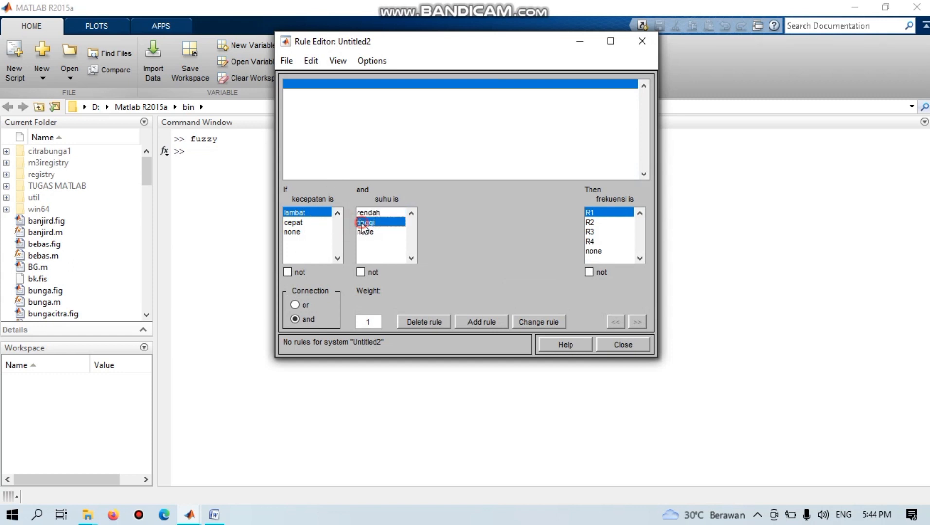
click(478, 321)
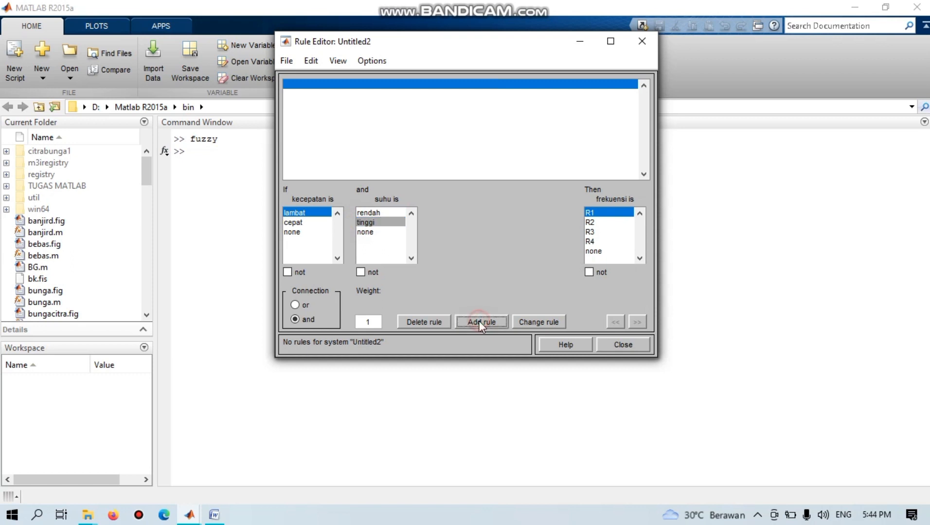
Add the rule: if kecepatan is lambat and suhu is rendah, then frekuensi is R2.
click(371, 214)
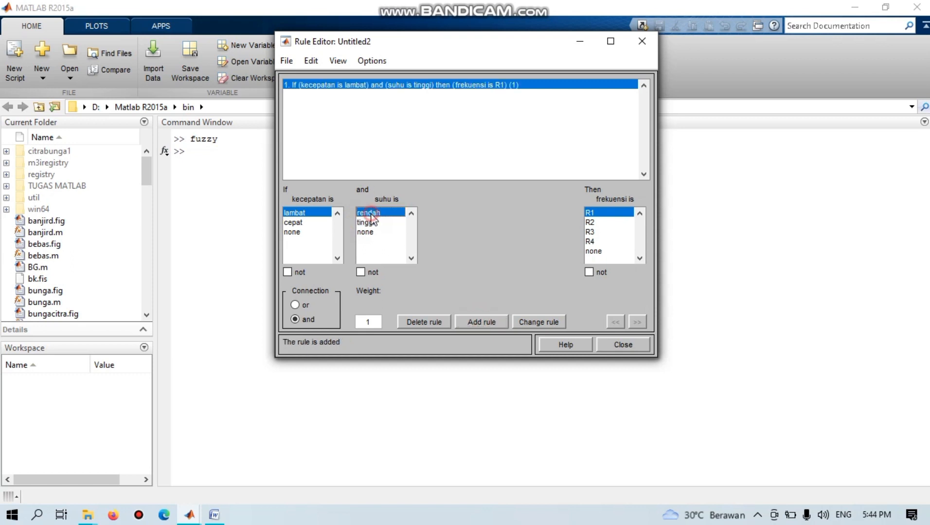
click(595, 222)
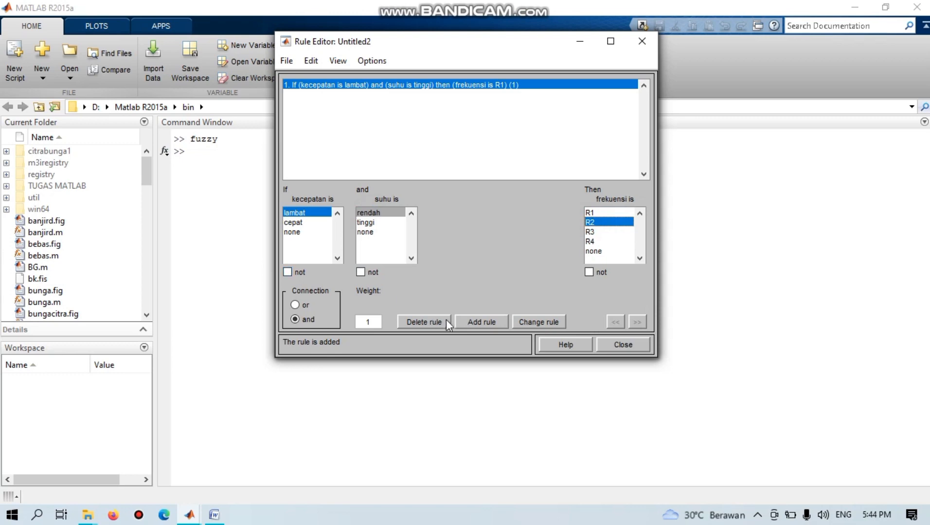
click(459, 322)
Add the rule: if kecepatan is cepat and suhu is tinggi, then frekuensi is R3.
click(306, 224)
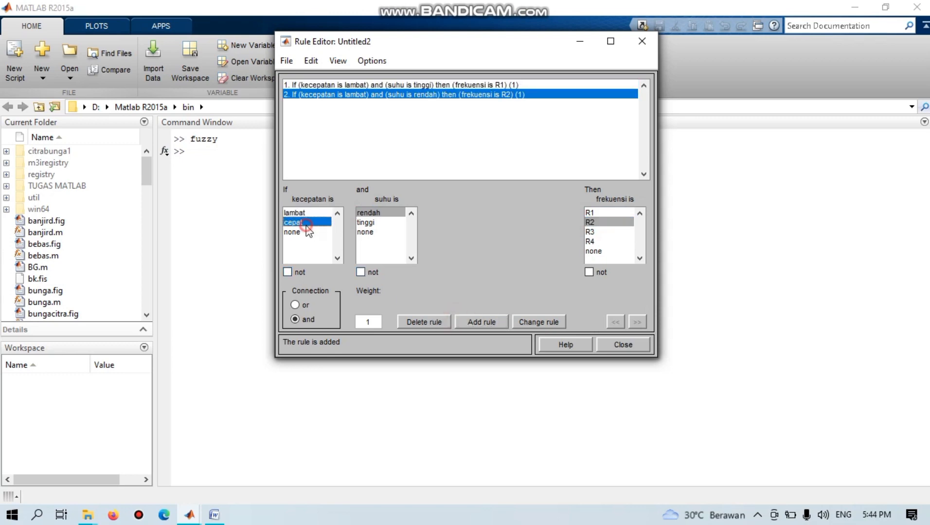
click(367, 224)
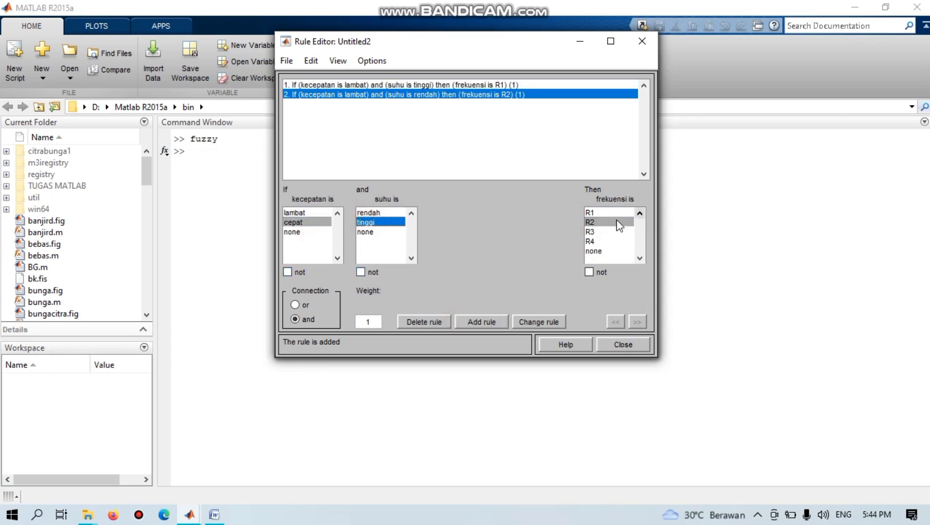
click(611, 231)
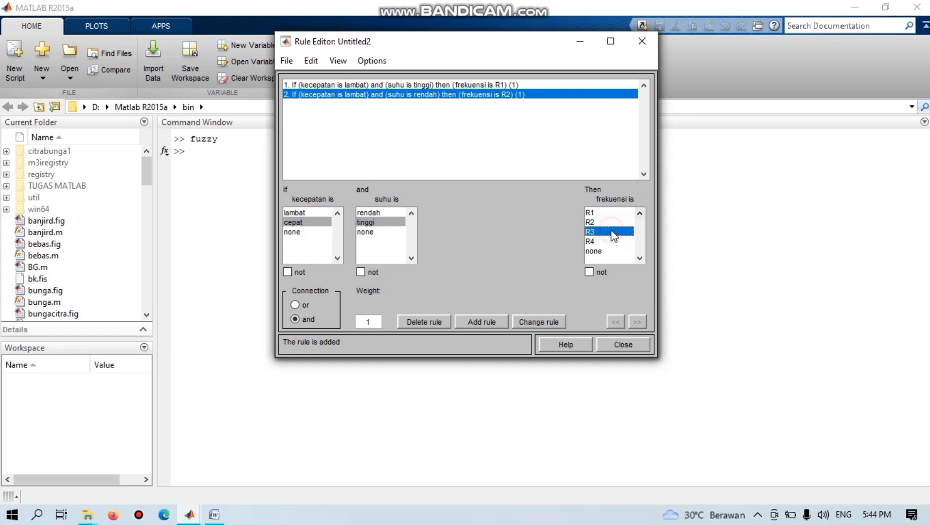
click(490, 321)
Add the rule: if kecepatan is cepat and suhu is rendah, then frekuensi is R4.
click(371, 213)
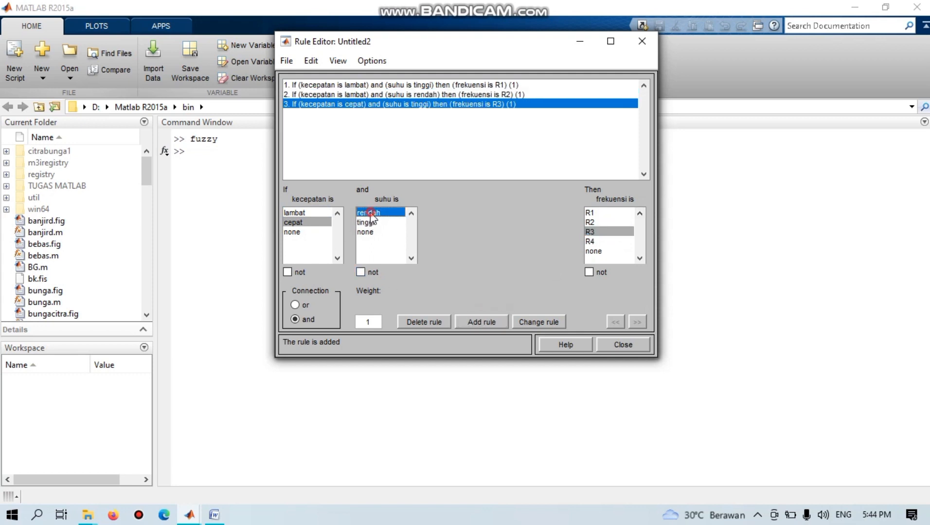
click(597, 241)
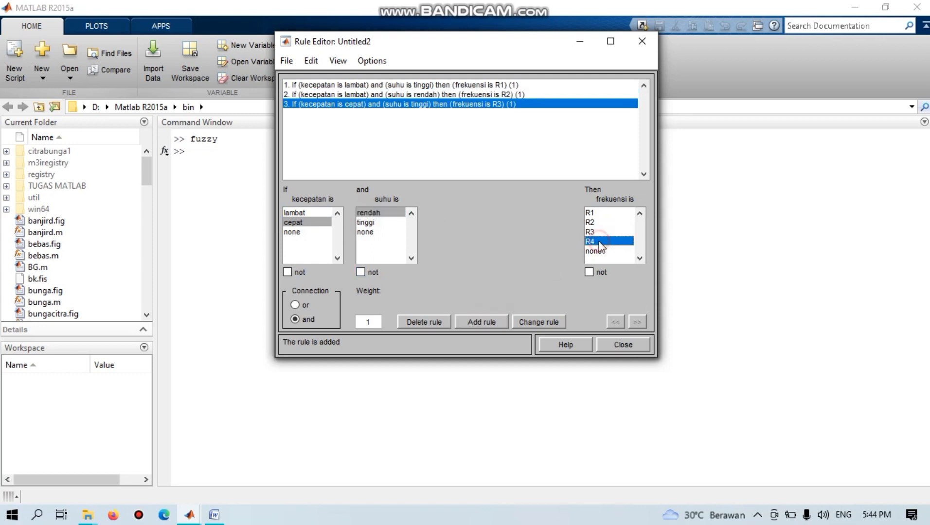
click(492, 323)
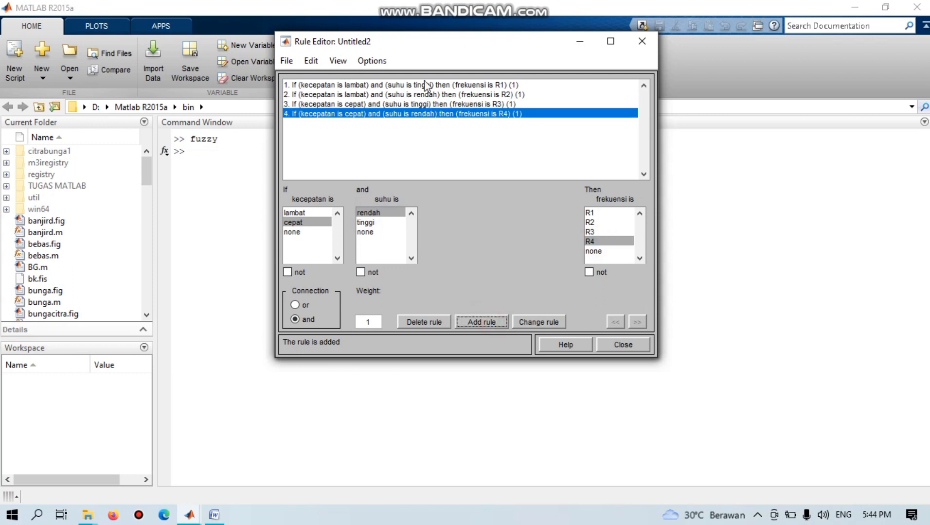
Open the Rule Viewer and evaluate the system for the input [4550 450].
click(337, 68)
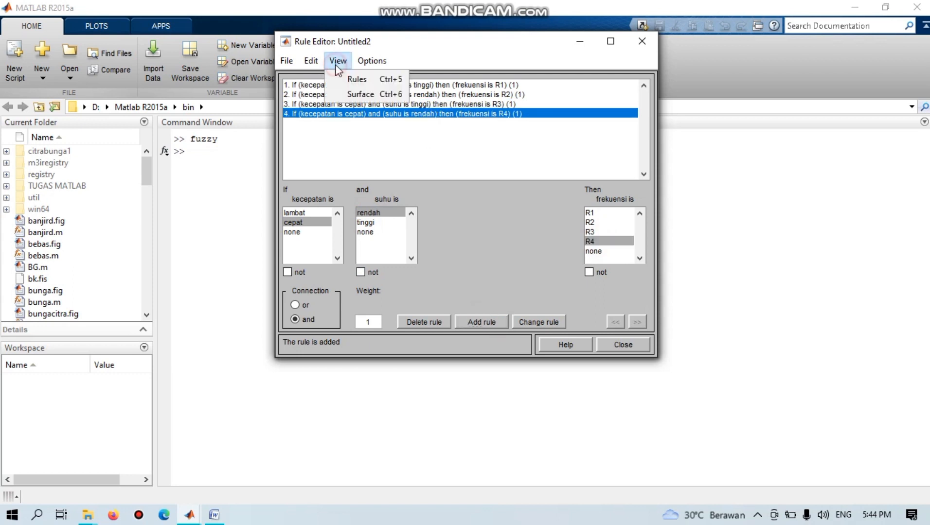
click(356, 80)
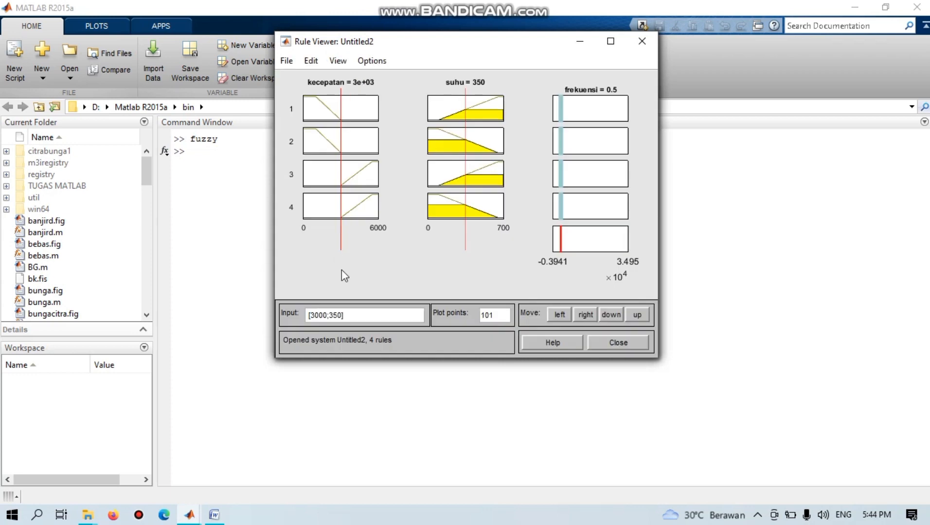
drag(341, 314, 313, 315)
text(4550 4)
key(Return)
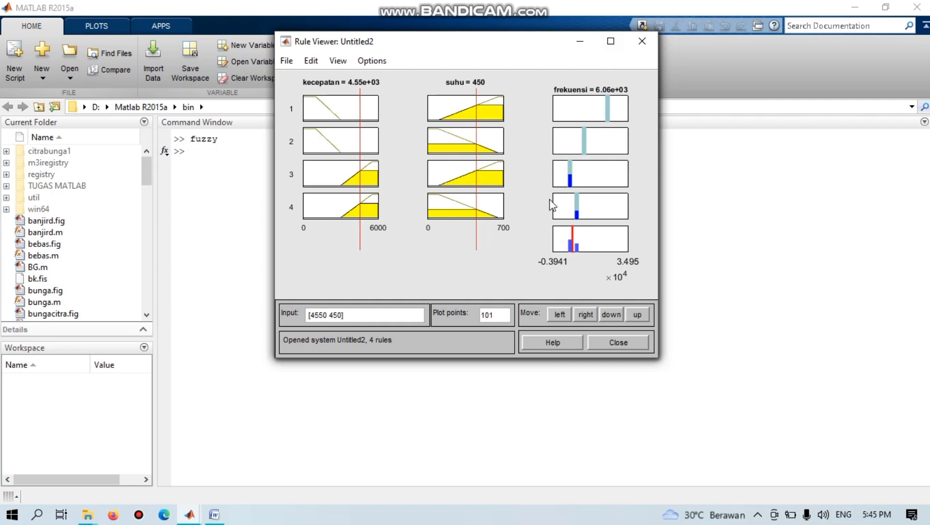
Switch to the Word document and add the line "HASILNYA : 6060 rpm" below the problem text.
mouse_move(214, 517)
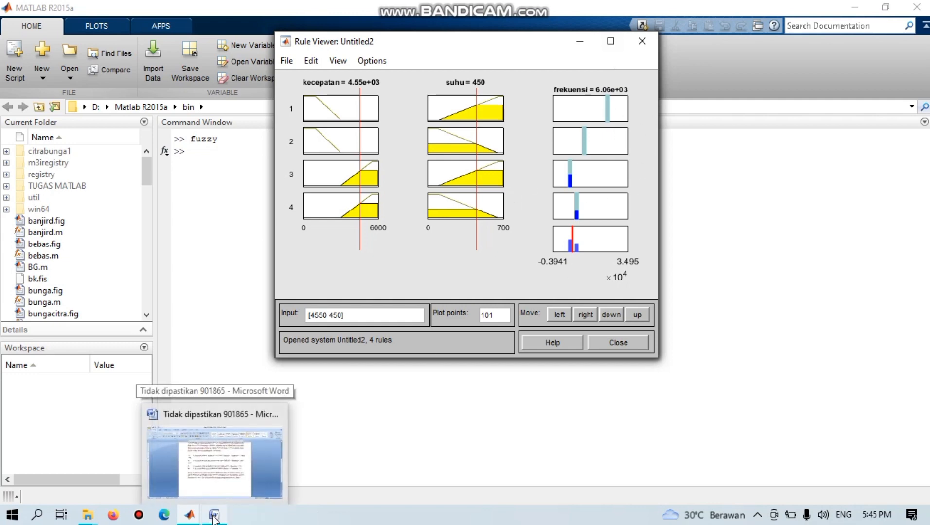
click(214, 517)
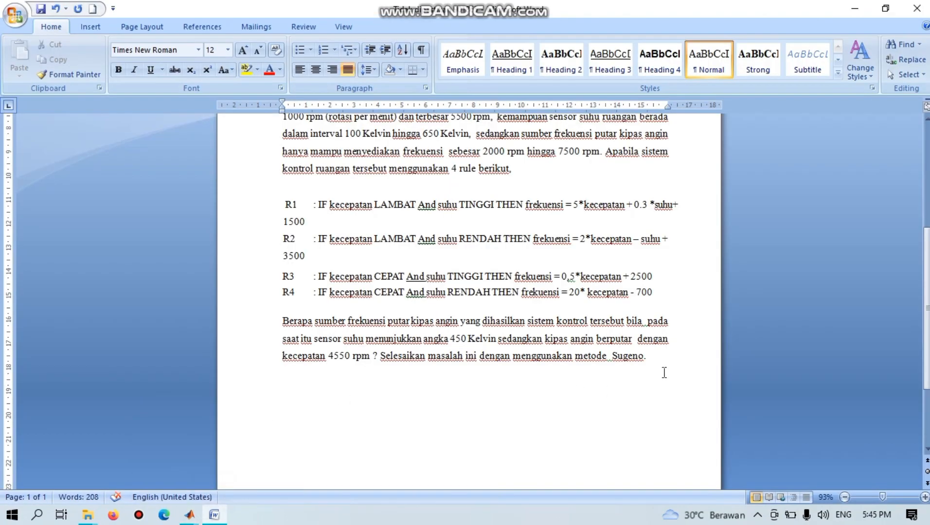
click(654, 361)
key(Return)
key(Return)
text(HASI)
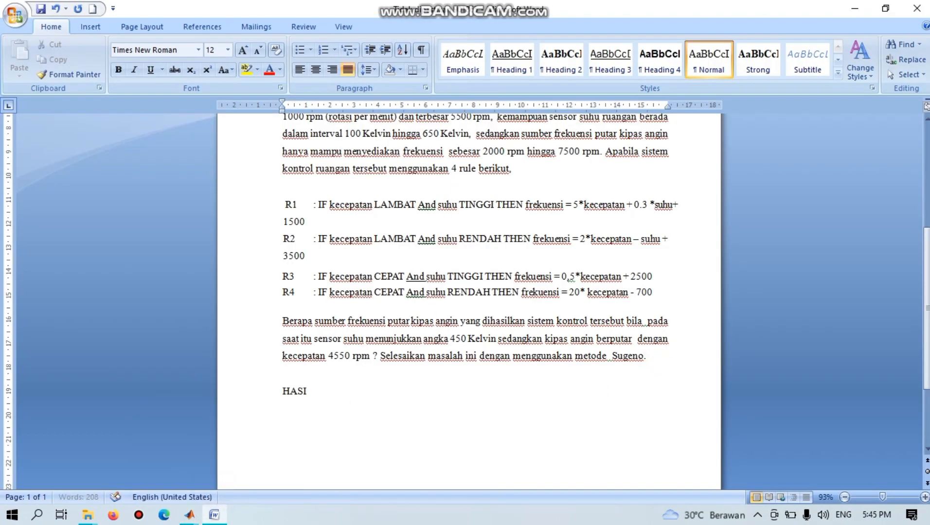
text(LNYA : jika)
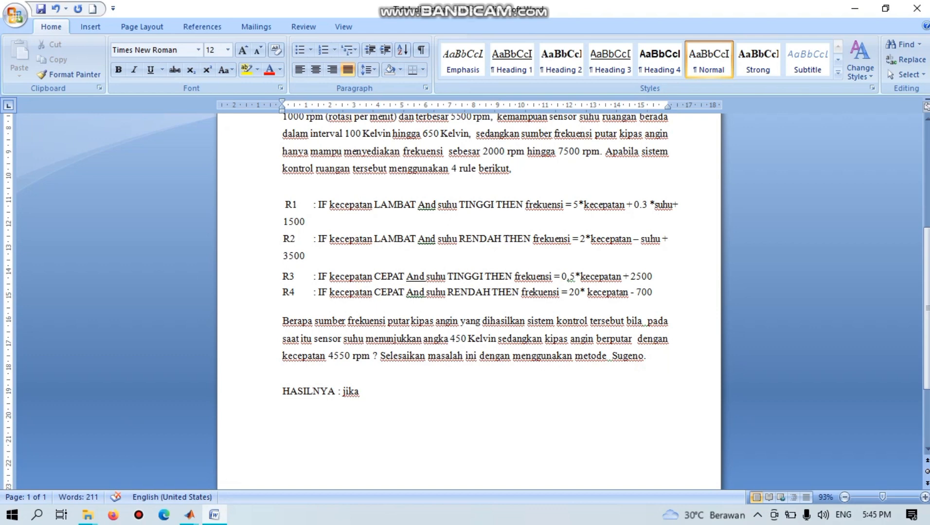
key(BackSpace)
key(BackSpace)
key(BackSpace)
key(BackSpace)
text(6060 rpm)
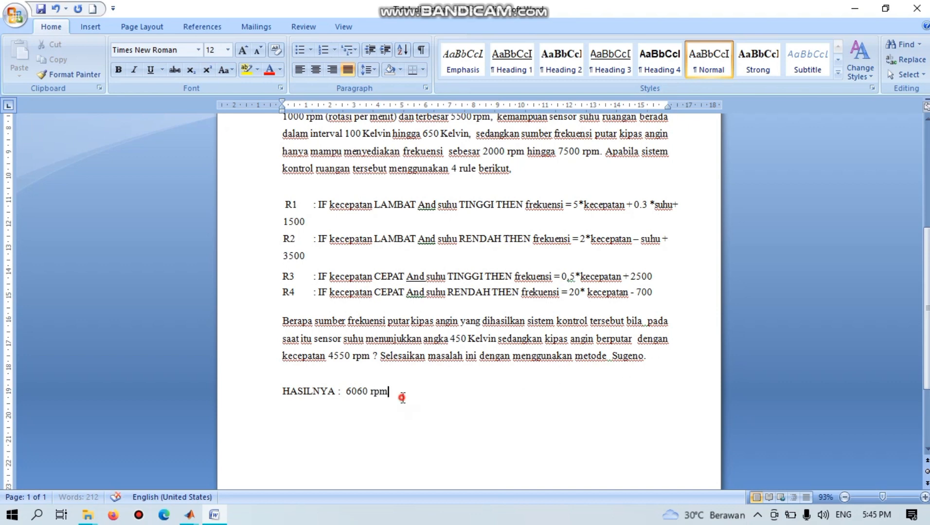
Make the "HASILNYA : 6060 rpm" line bold.
drag(297, 405, 283, 393)
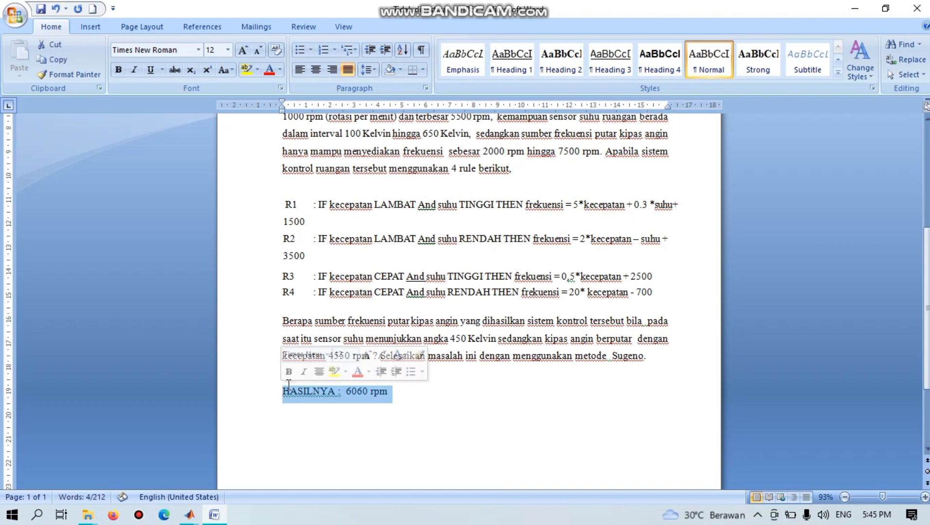
click(289, 372)
click(317, 411)
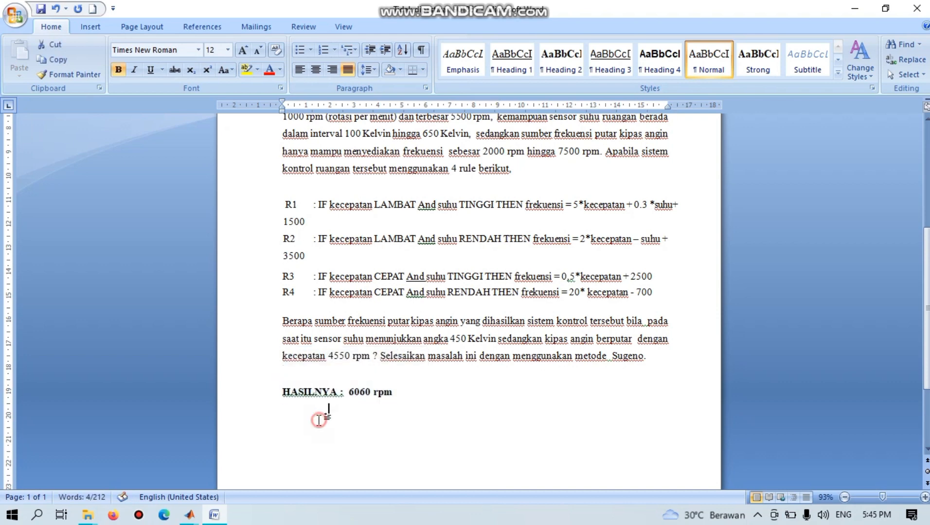
Switch to MATLAB's Rule Editor for Untitled2, open the Rule Viewer, and display the frekuensi surface plot.
scroll(323, 340, down, 3)
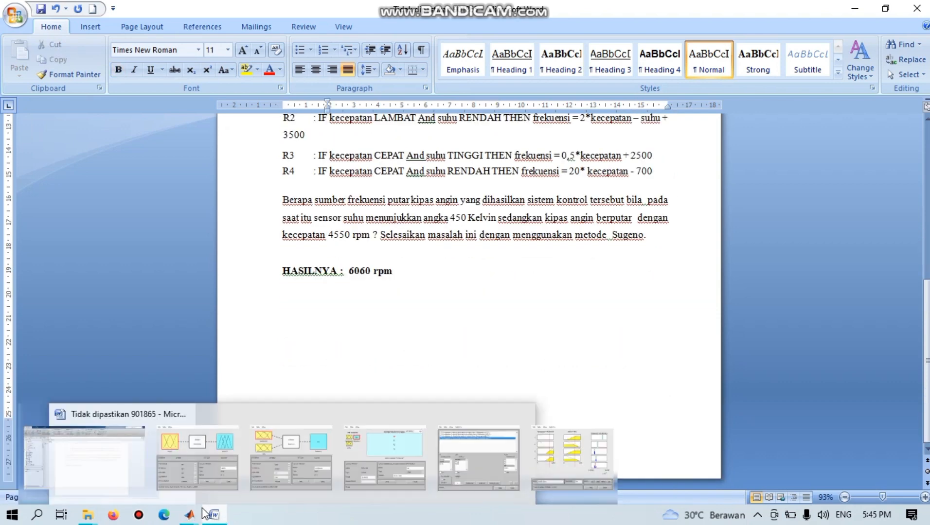
mouse_move(215, 504)
mouse_move(190, 513)
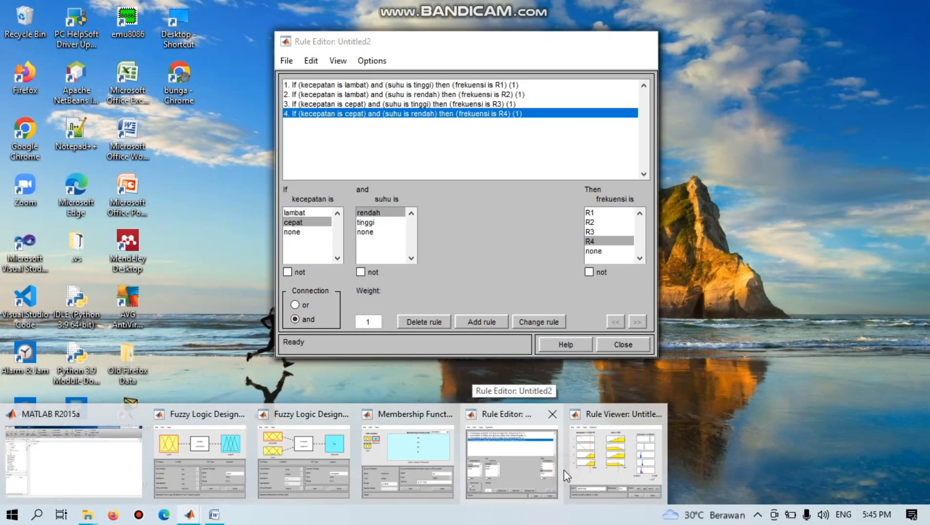
click(564, 470)
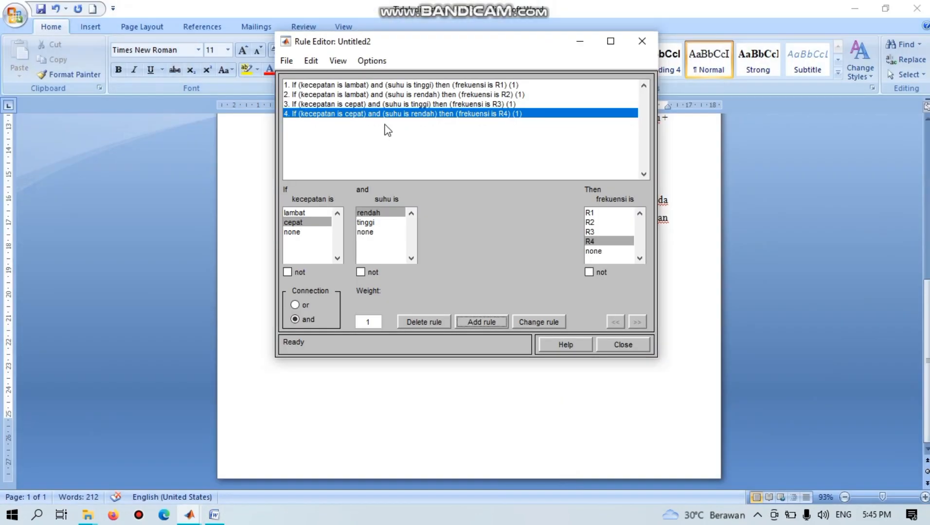
click(341, 62)
click(358, 74)
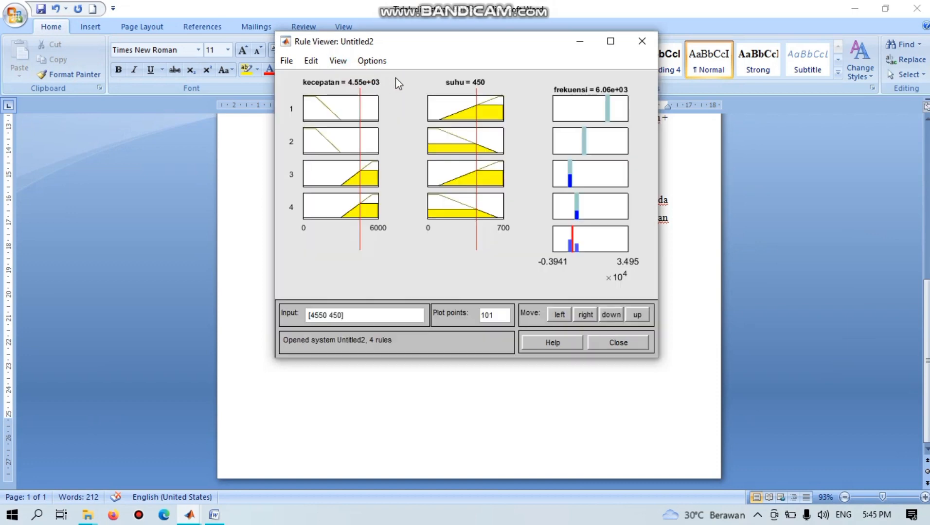
click(336, 68)
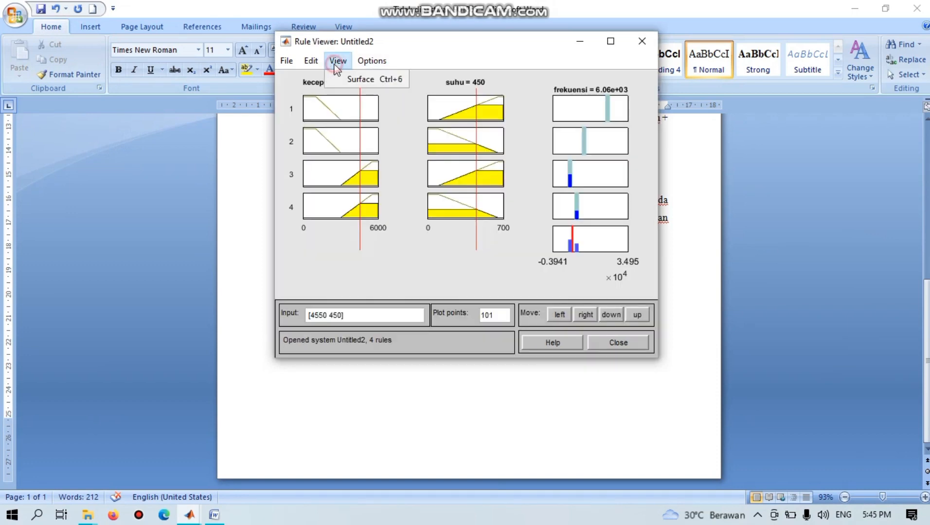
click(345, 76)
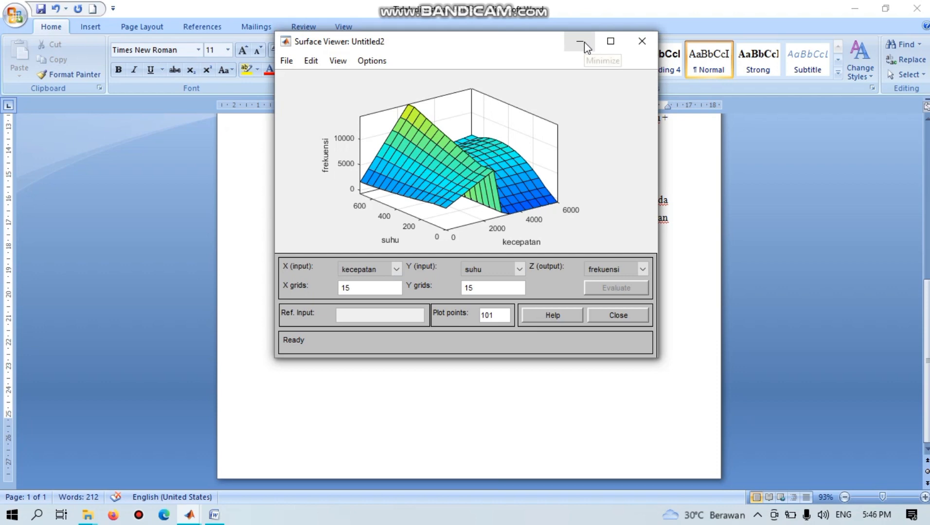
Minimize the fuzzy system windows, the Word document and the MATLAB main window to clear the desktop.
click(584, 42)
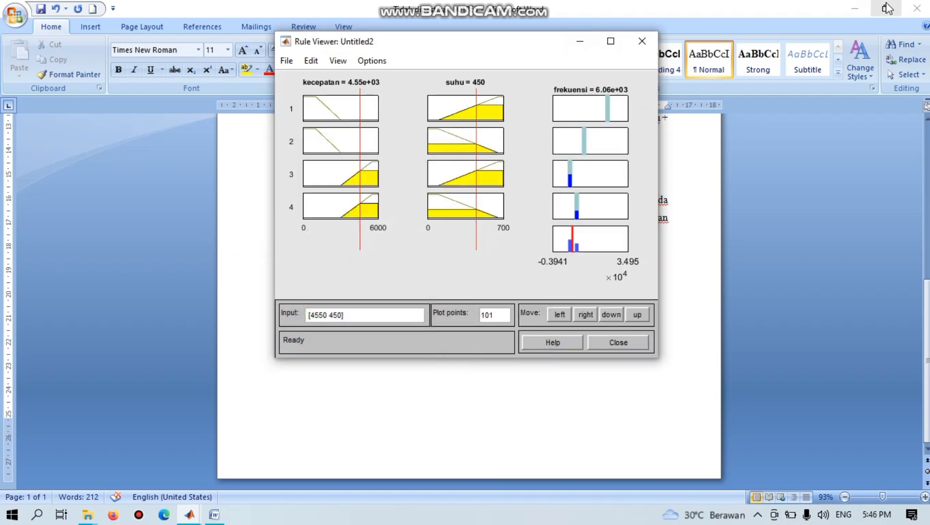
click(586, 43)
click(586, 45)
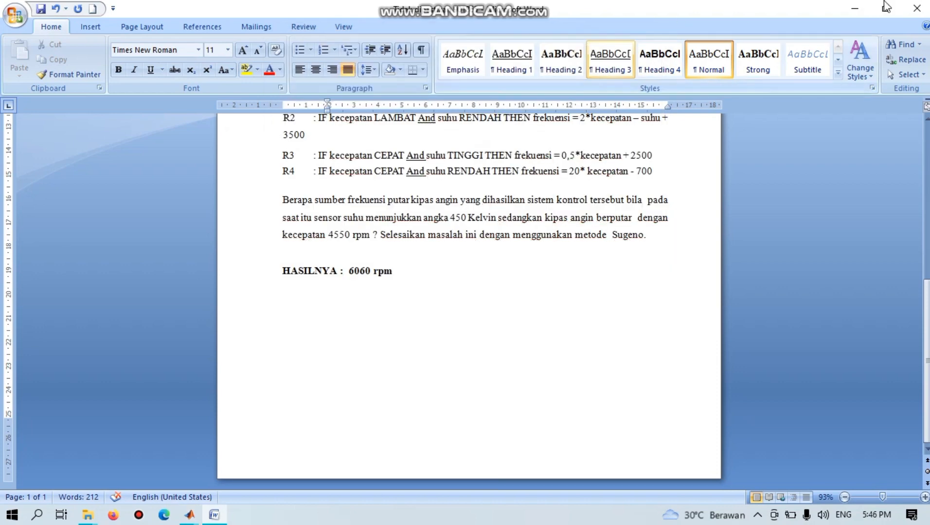
click(871, 10)
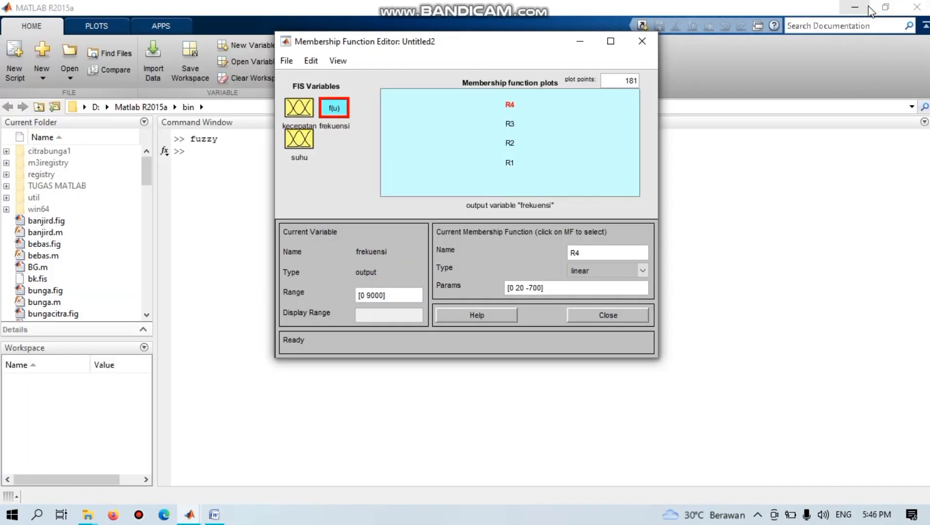
click(859, 6)
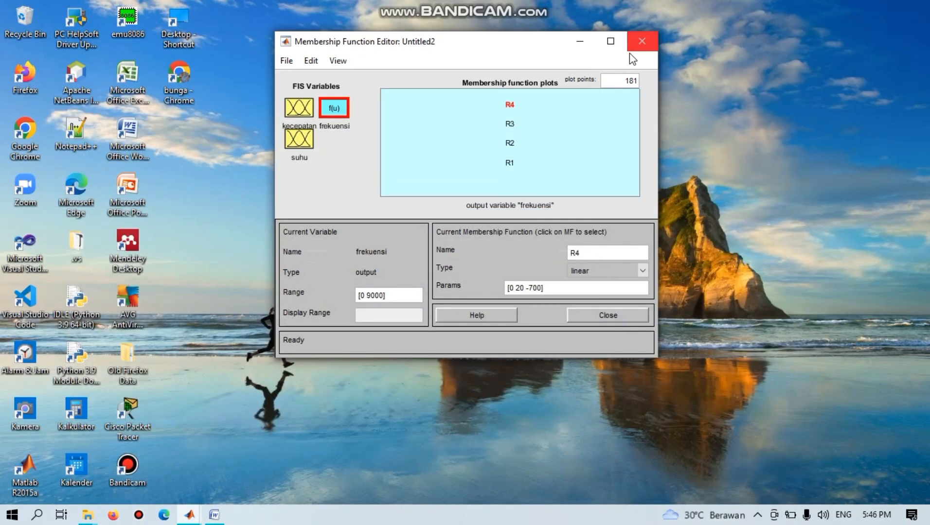
click(578, 41)
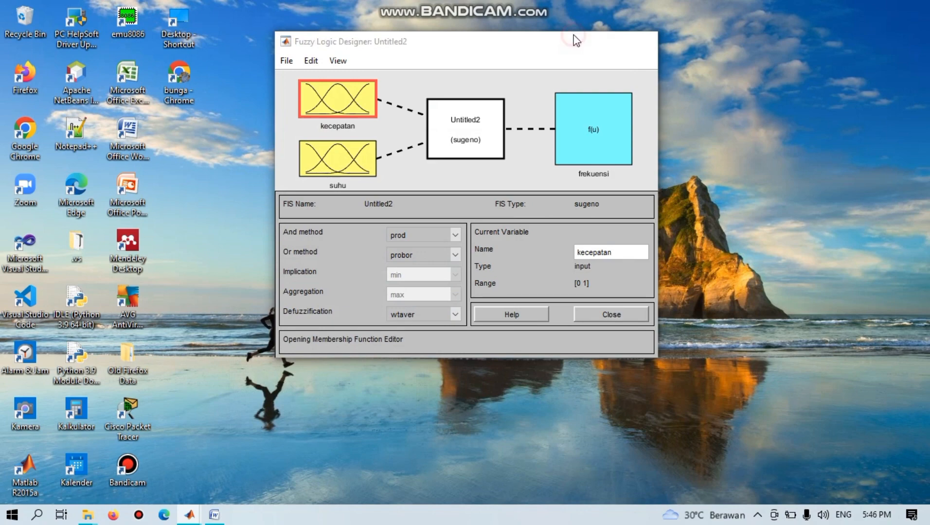
click(576, 41)
click(576, 41)
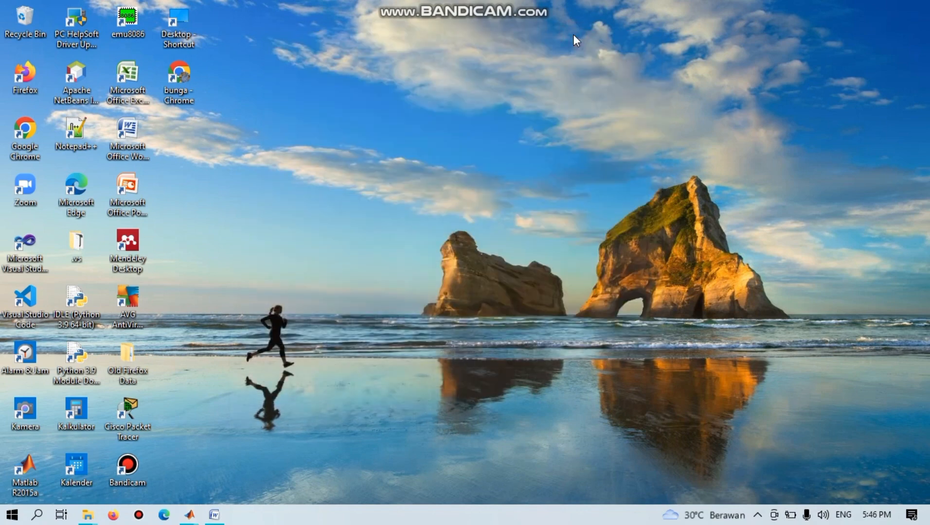
click(757, 516)
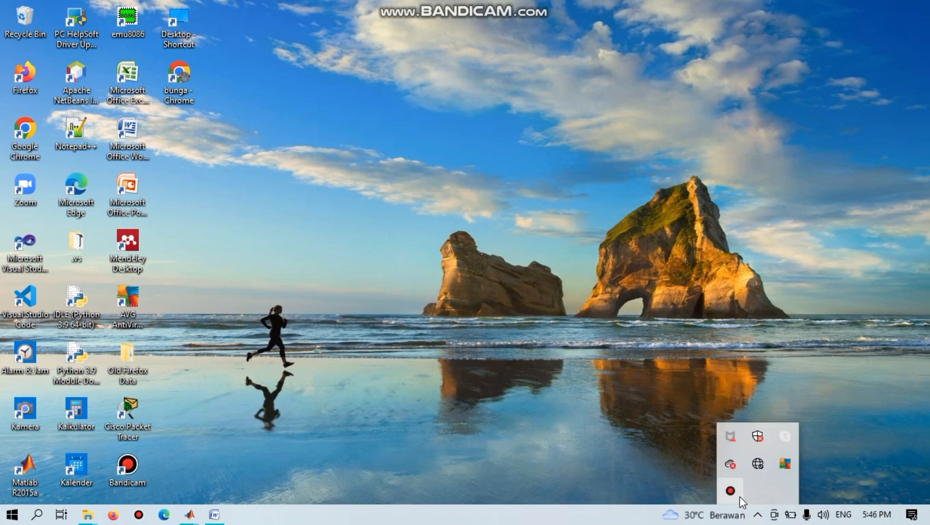
click(730, 491)
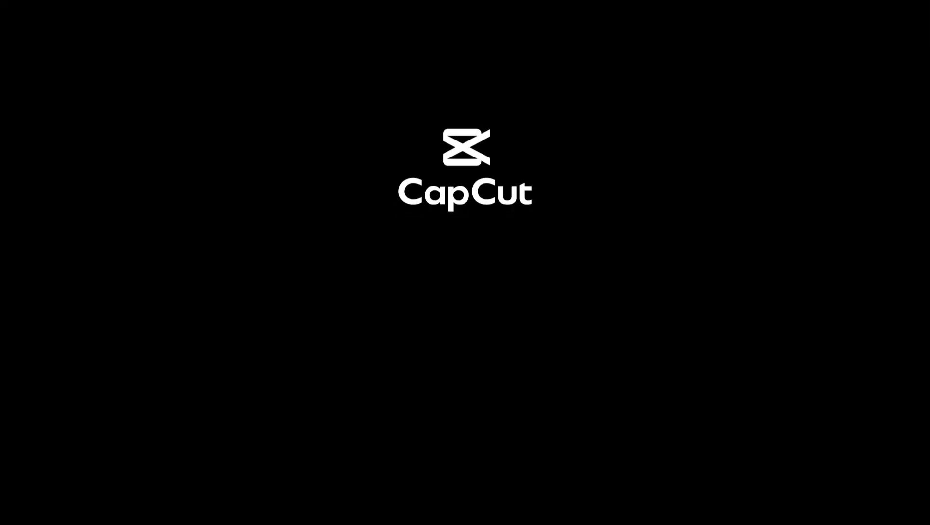